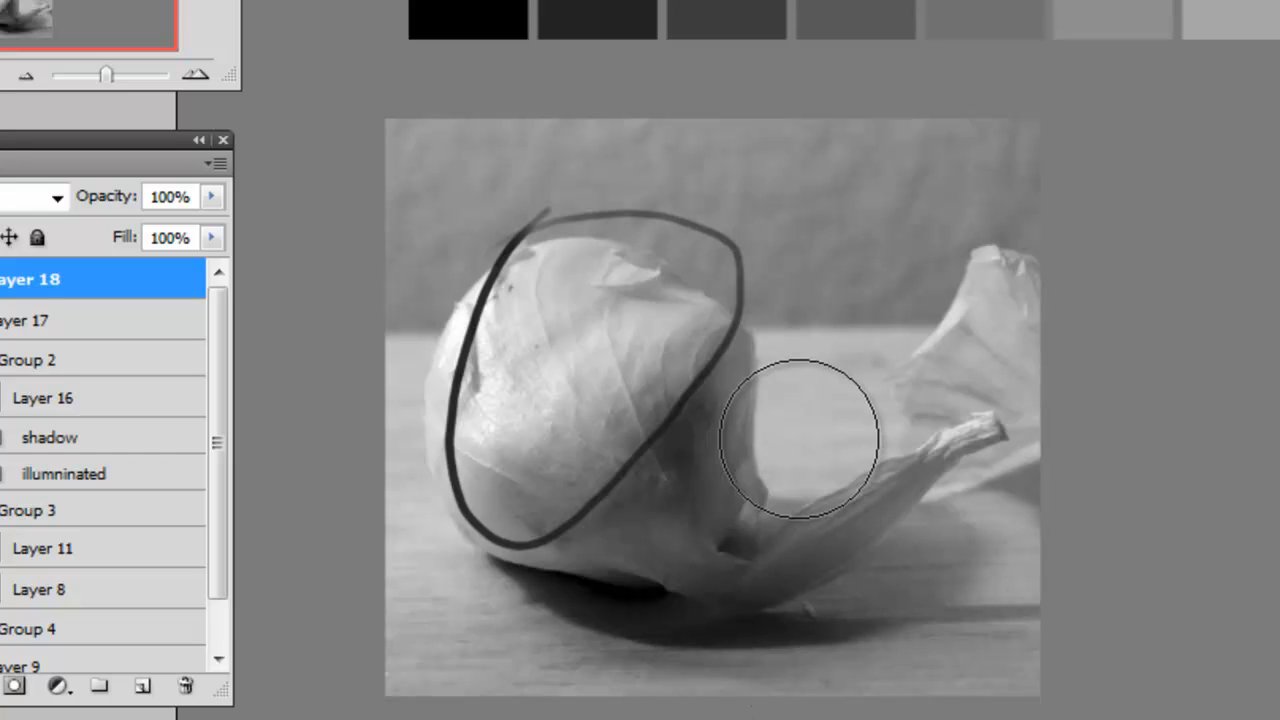
- Erase the drawn outline around the onion's lit side and show the illuminated-area and shadow annotation groups
{"action": "mouse_move", "coordinate": [766, 391]}
{"action": "left_mouse_down"}
{"action": "mouse_move", "coordinate": [514, 483]}
{"action": "mouse_move", "coordinate": [465, 275]}
{"action": "left_mouse_up"}
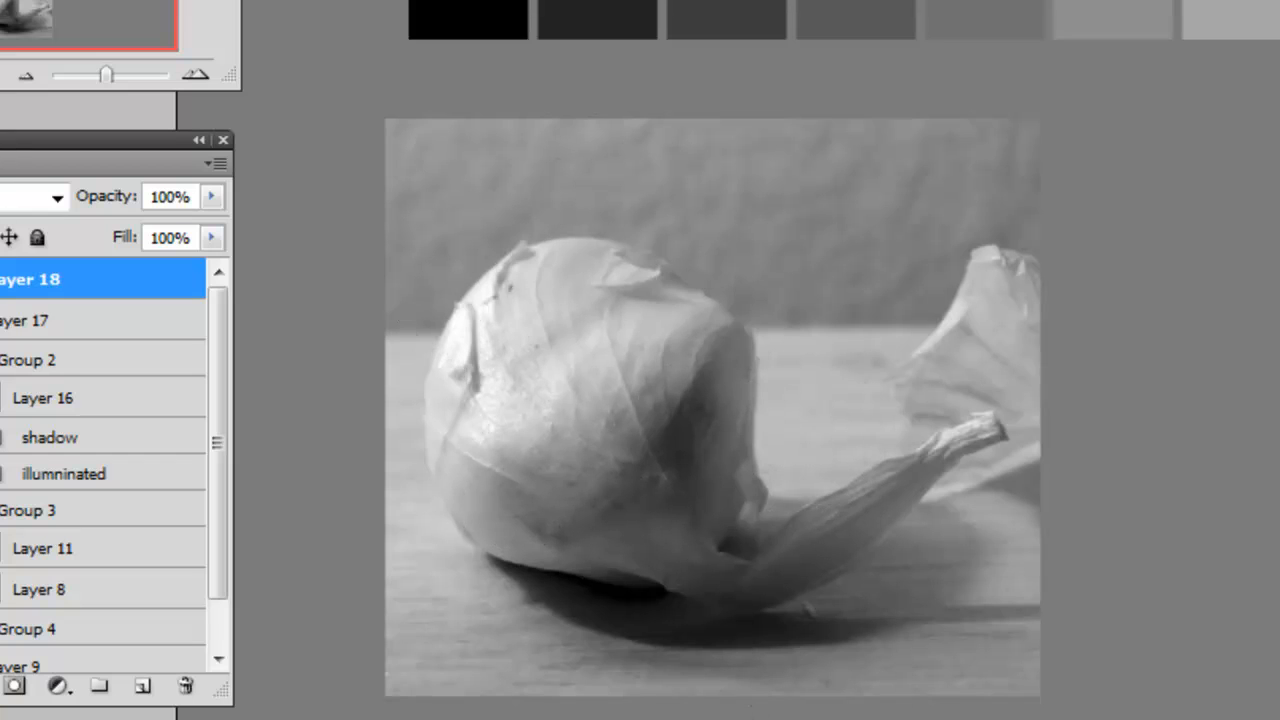
{"action": "left_click", "coordinate": [26, 454]}
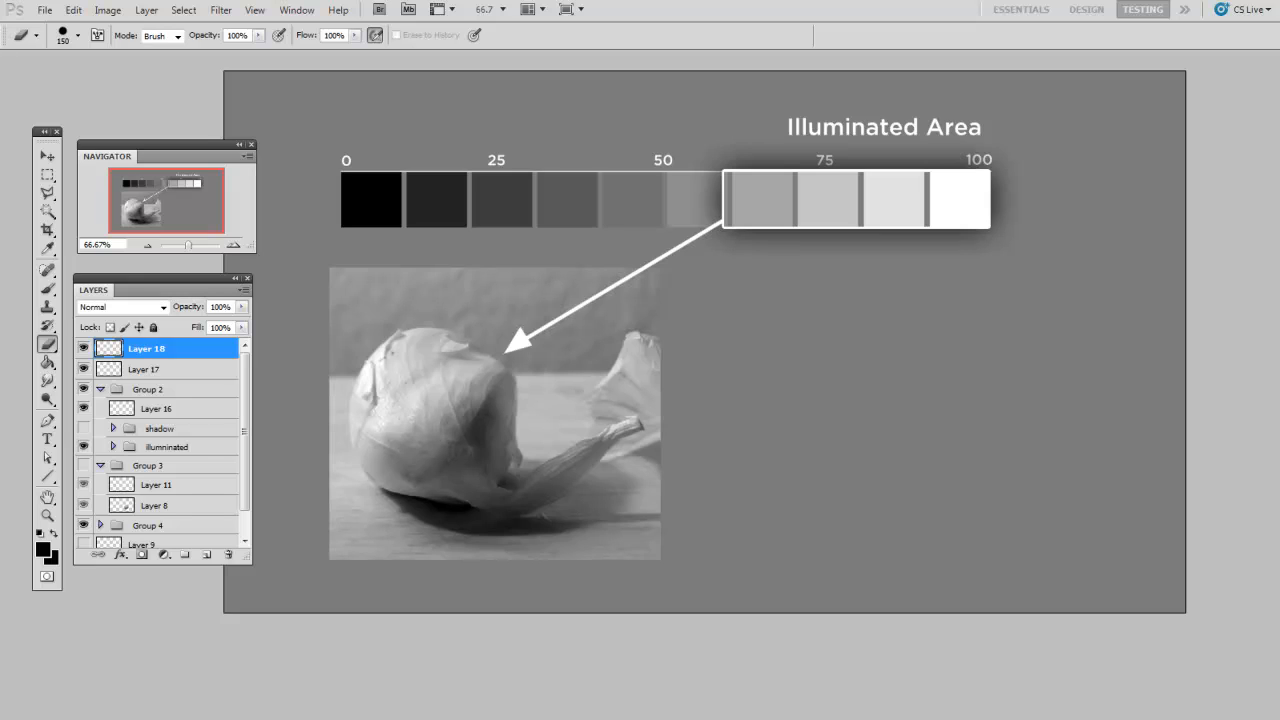
{"action": "left_click", "coordinate": [84, 428]}
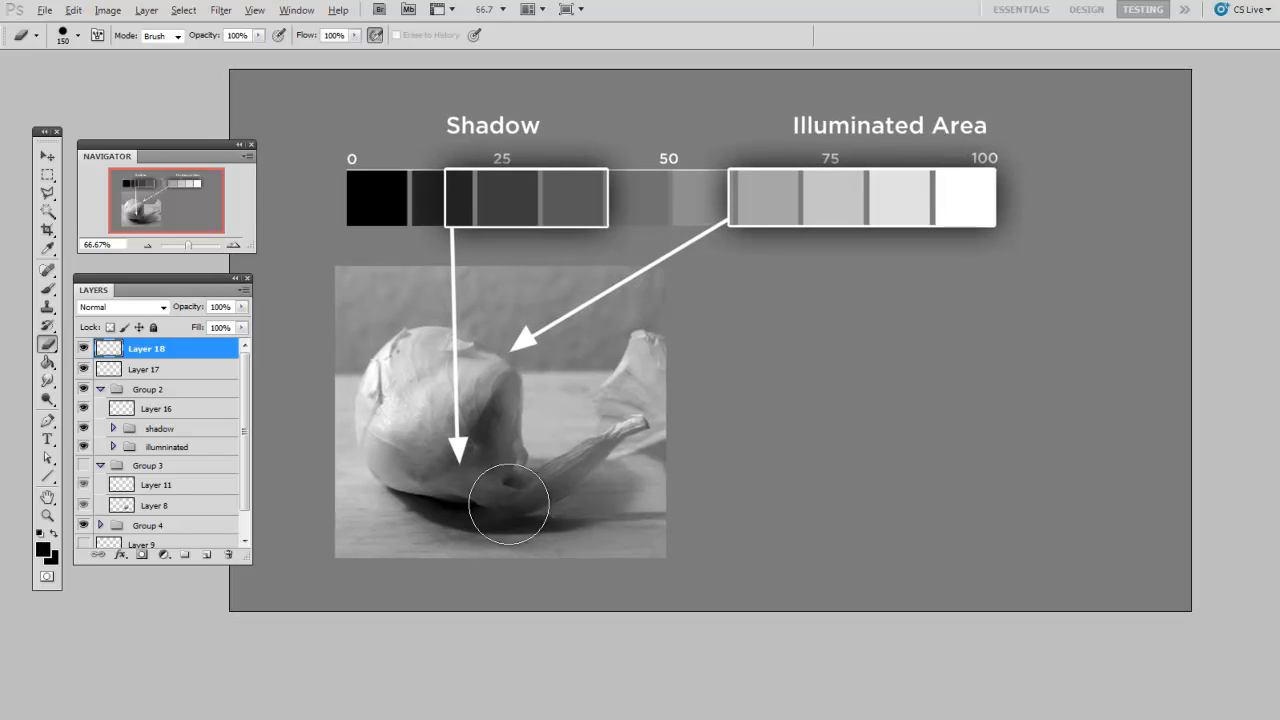
- Sample the darkest spot beneath the onion and examine its value in the color picker
{"action": "key", "text": "b"}
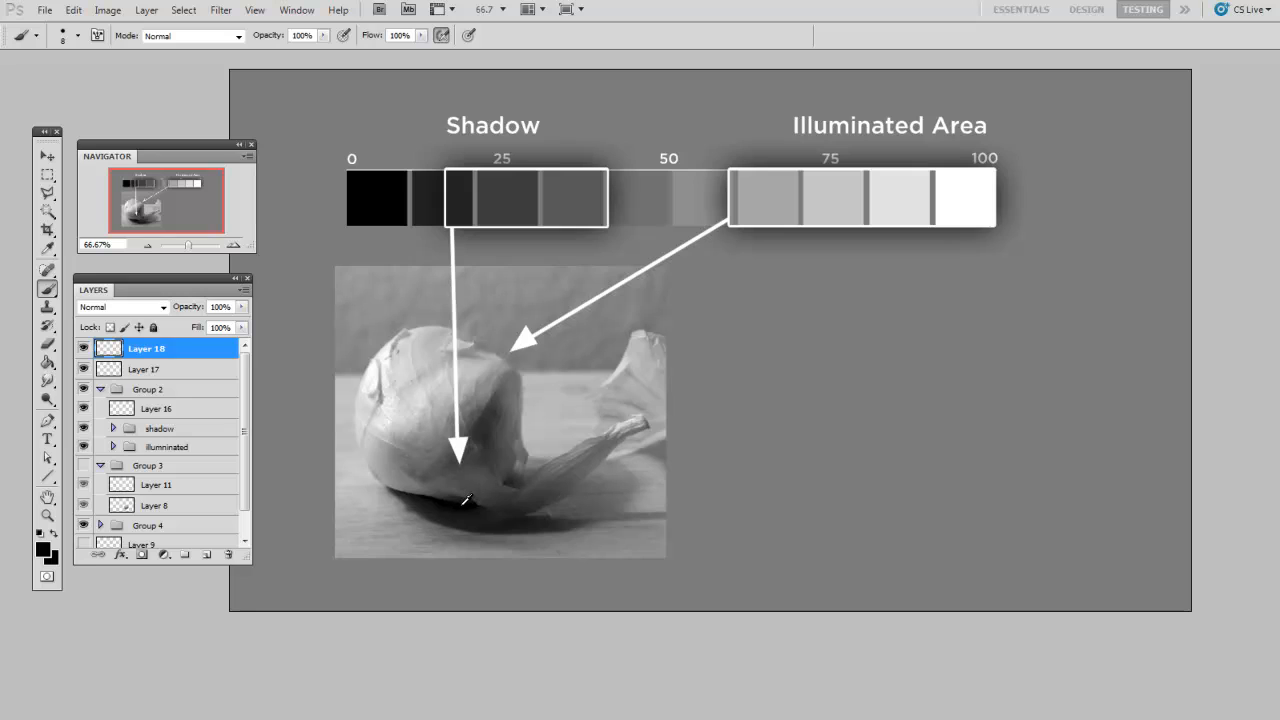
{"action": "left_click", "coordinate": [44, 552]}
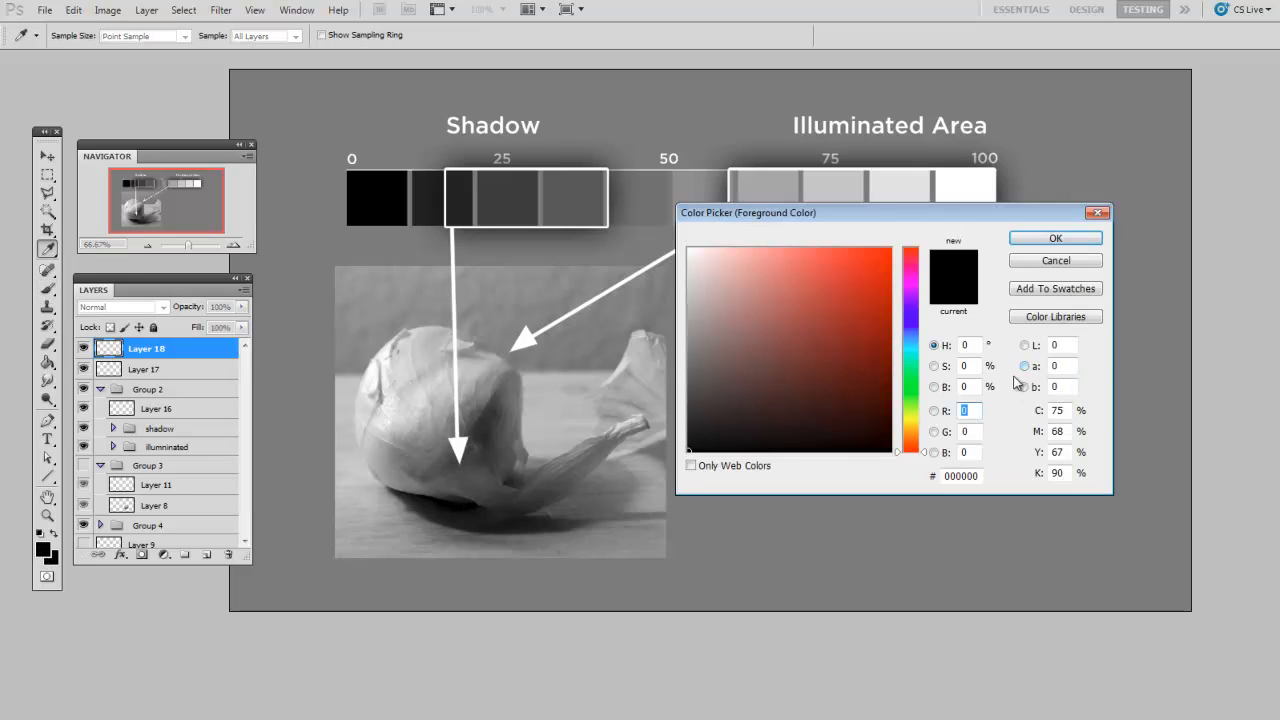
{"action": "left_click", "coordinate": [1060, 237]}
{"action": "key", "text": "b"}
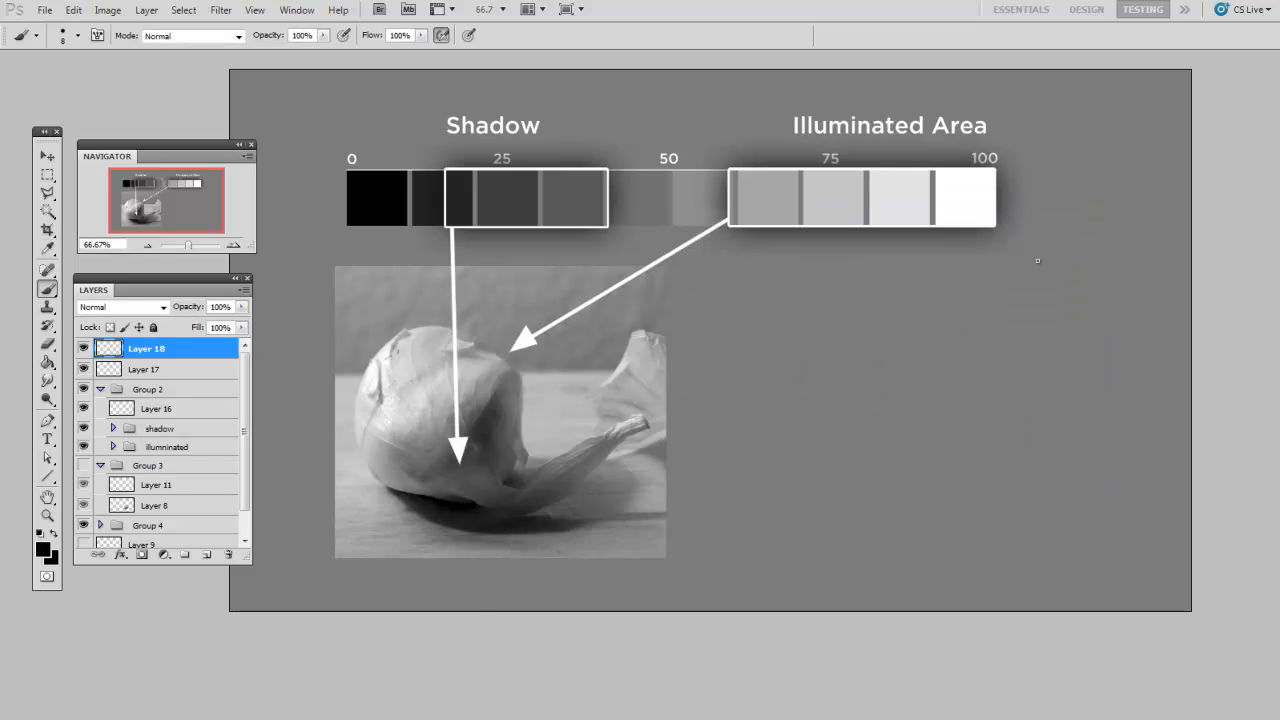
- Sample the brightest highlight on the onion's upper edge and examine its value in the color picker
{"action": "left_click", "coordinate": [709, 433]}
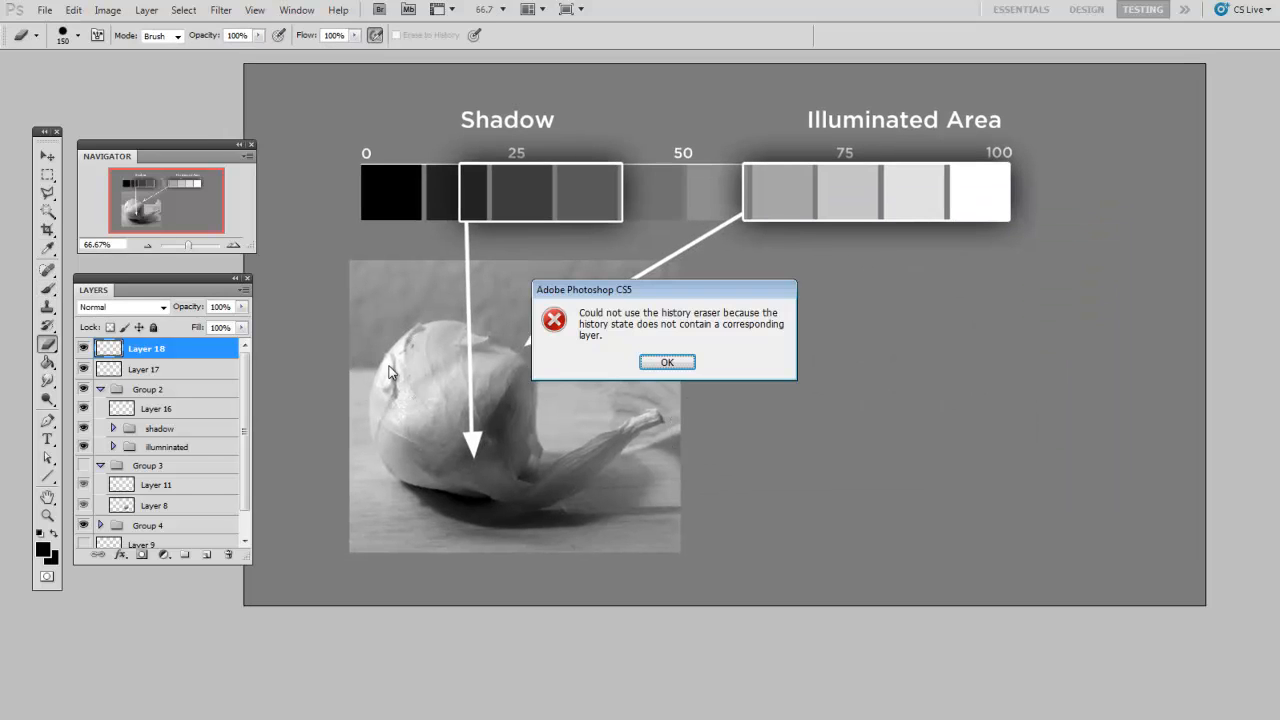
{"action": "left_click", "coordinate": [666, 362]}
{"action": "key", "text": "b"}
{"action": "key", "text": "i"}
{"action": "left_click", "coordinate": [392, 366]}
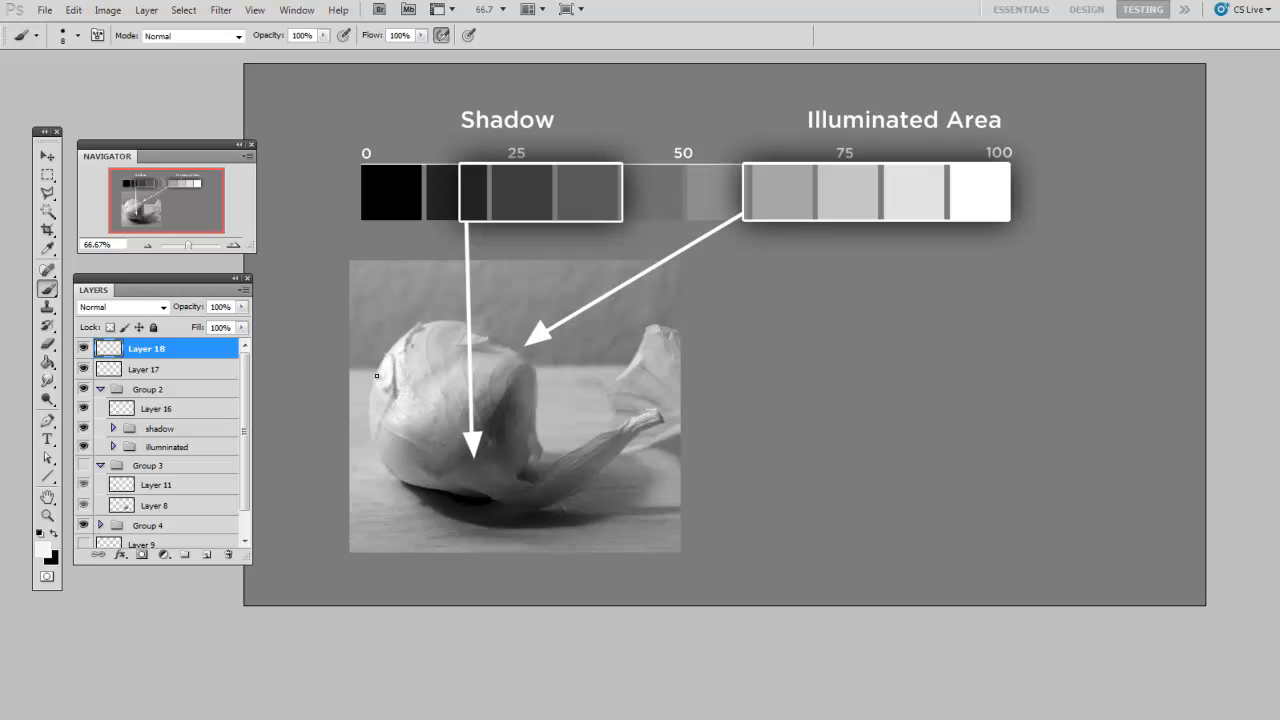
{"action": "left_click", "coordinate": [45, 549]}
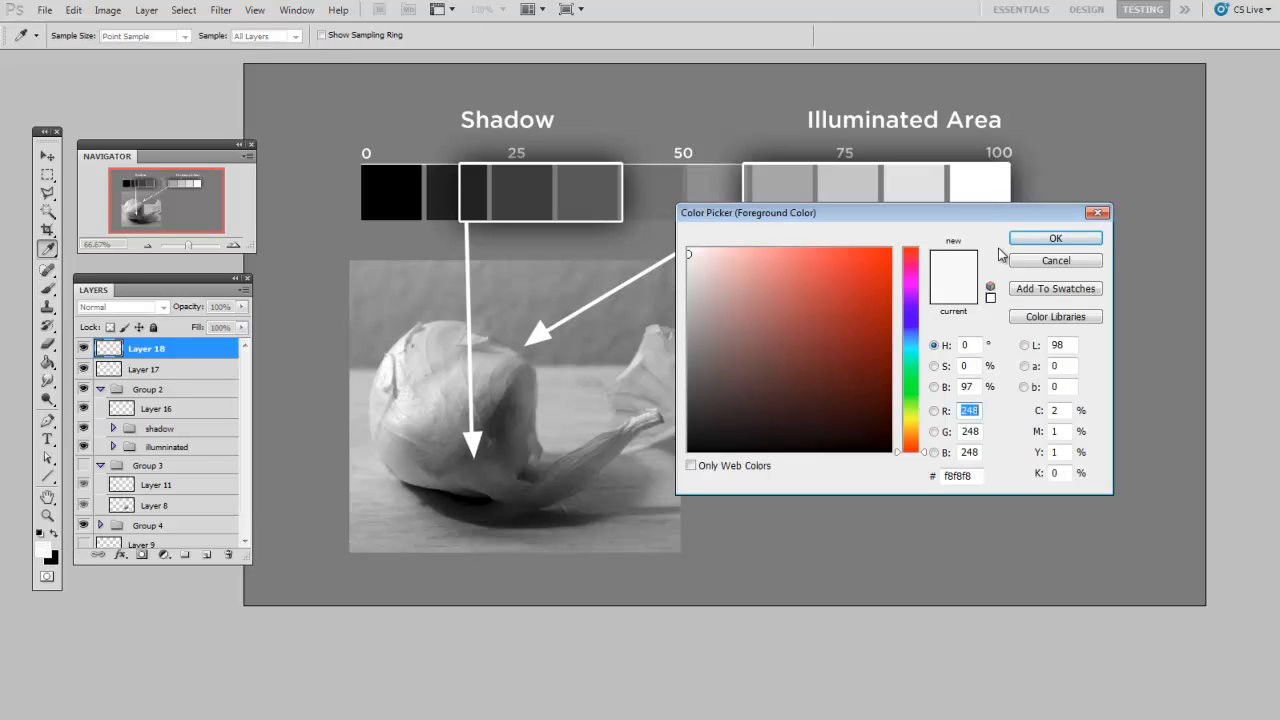
{"action": "left_click_drag", "start_coordinate": [1013, 216], "coordinate": [1041, 236]}
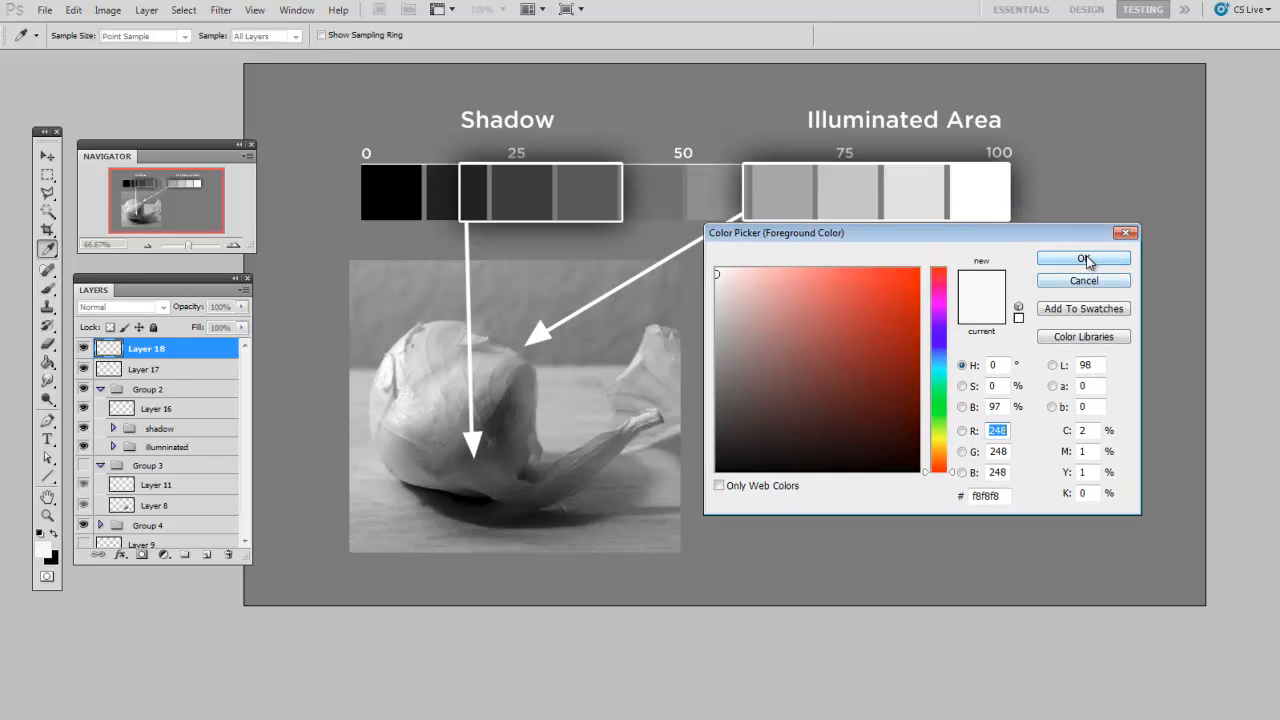
{"action": "left_click", "coordinate": [1087, 259]}
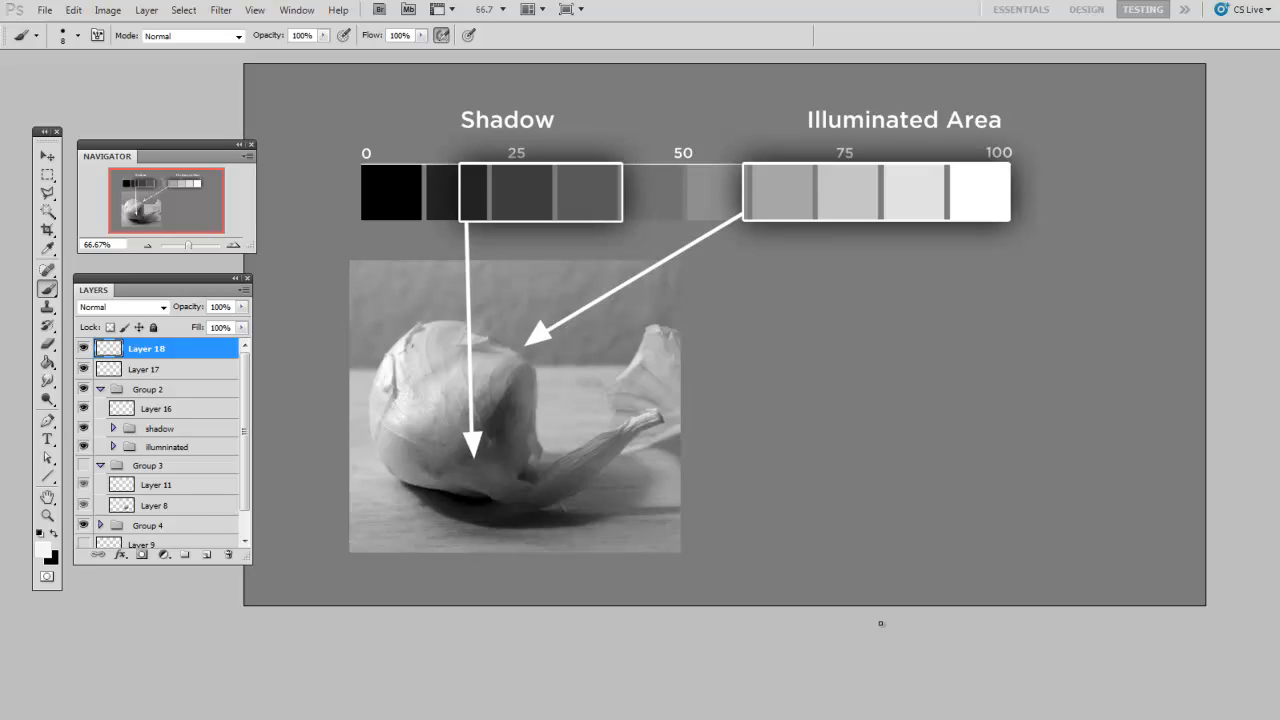
- Make the painted egg shape in Group 3 visible and add two new empty layers at the top of the stack
{"action": "key", "text": "ctrl+shift+alt+n"}
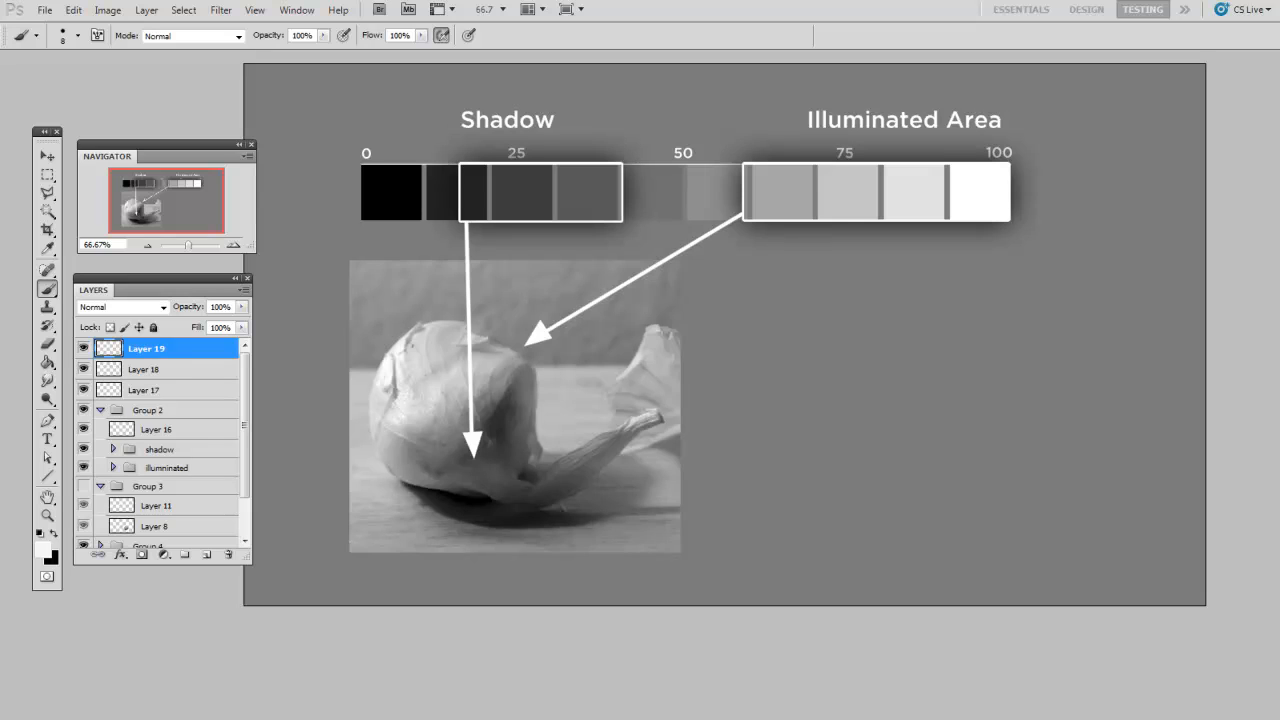
{"action": "left_click_drag", "start_coordinate": [245, 414], "coordinate": [246, 464]}
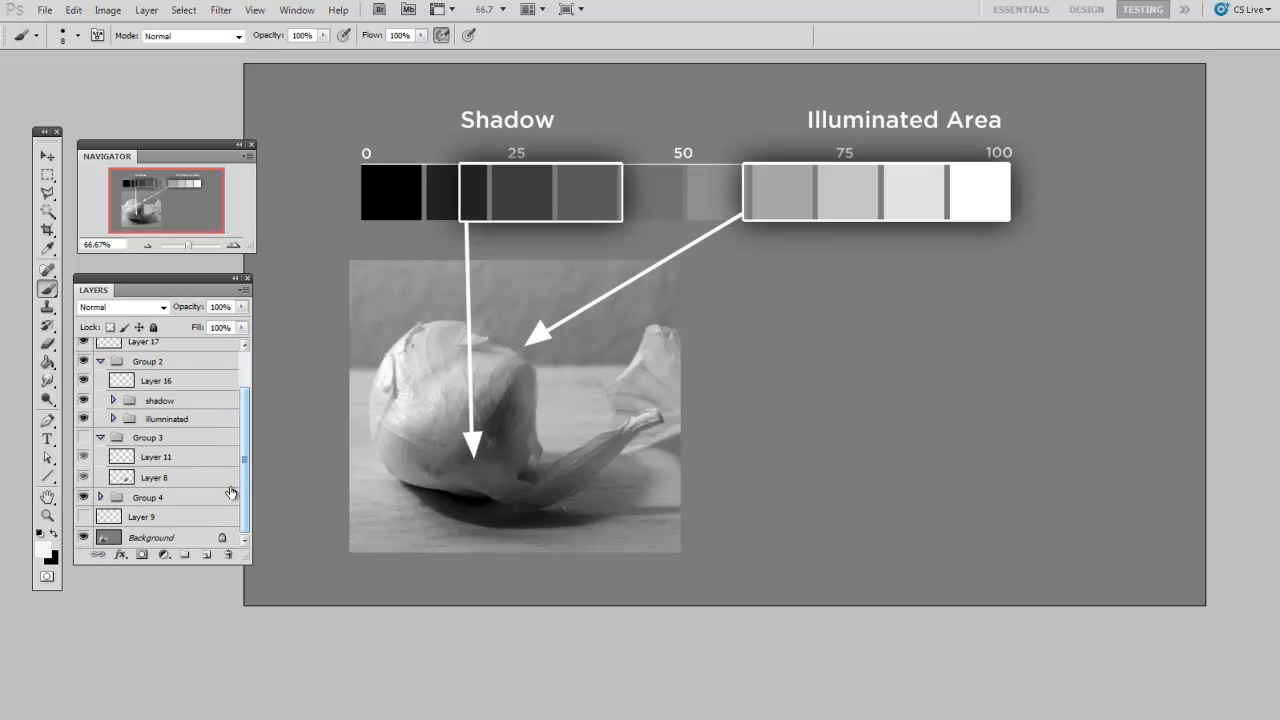
{"action": "left_click", "coordinate": [84, 438]}
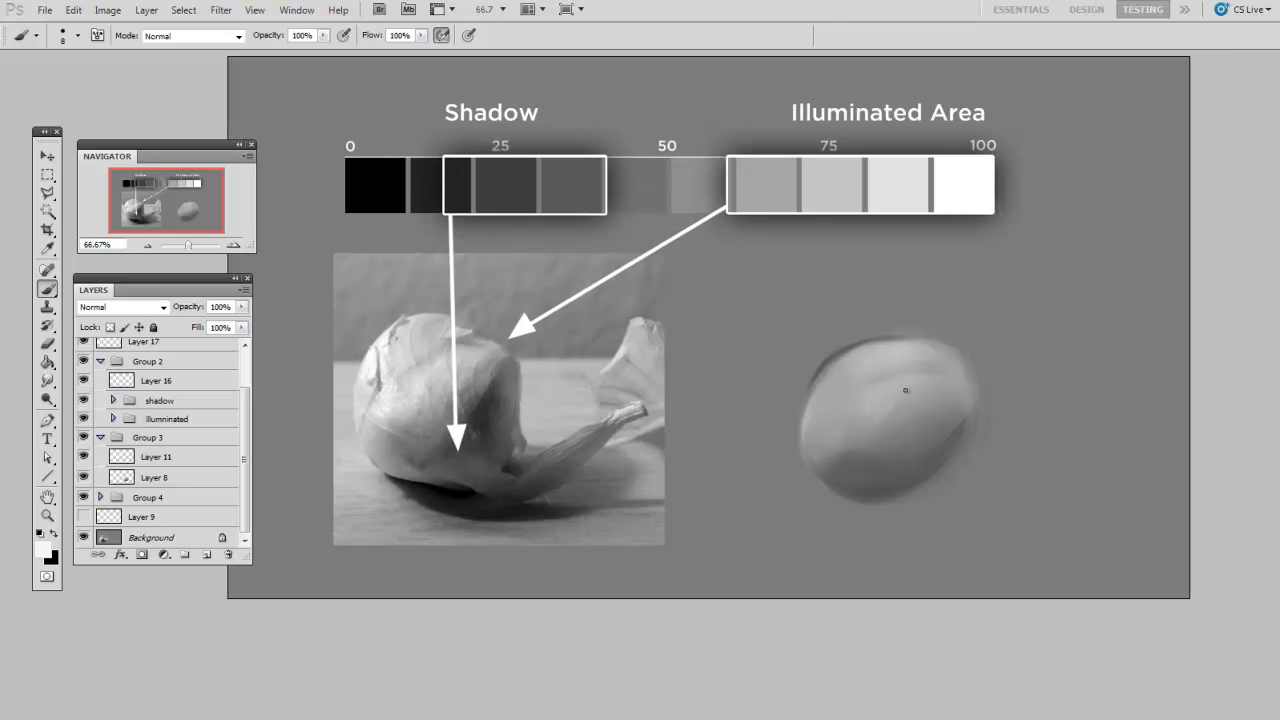
{"action": "key", "text": "ctrl+shift+alt+n"}
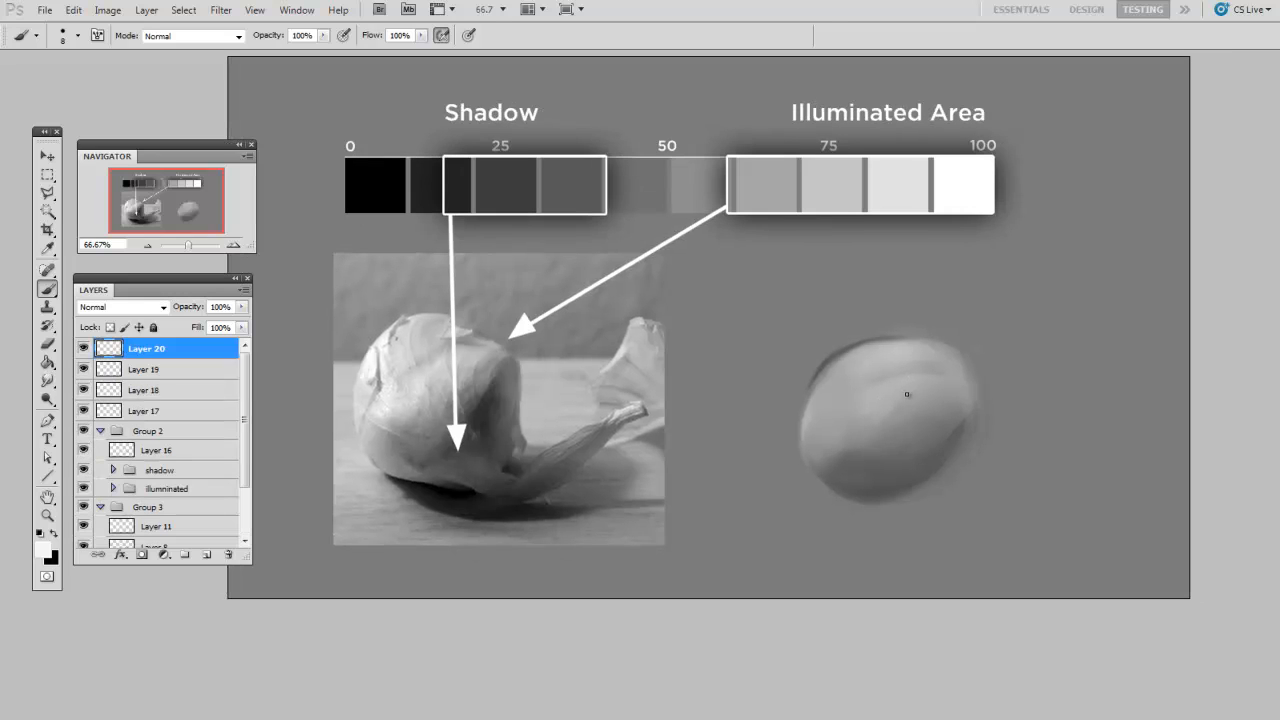
- Draw three dark gray crack lines down the lit side of the painted egg shape with a fine brush
{"action": "right_click", "coordinate": [940, 392]}
{"action": "left_click", "coordinate": [1078, 499]}
{"action": "left_click", "coordinate": [655, 466]}
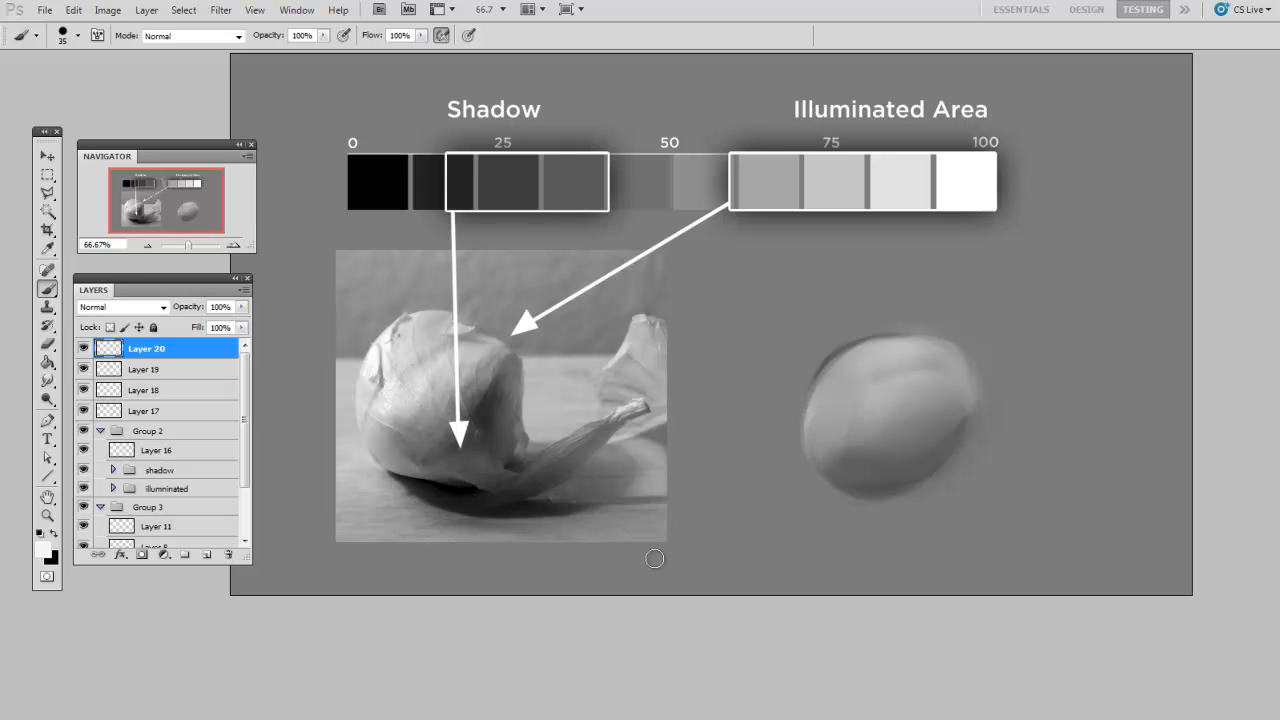
{"action": "key", "text": "ctrl+plus"}
{"action": "left_click_drag", "start_coordinate": [1016, 421], "coordinate": [910, 425]}
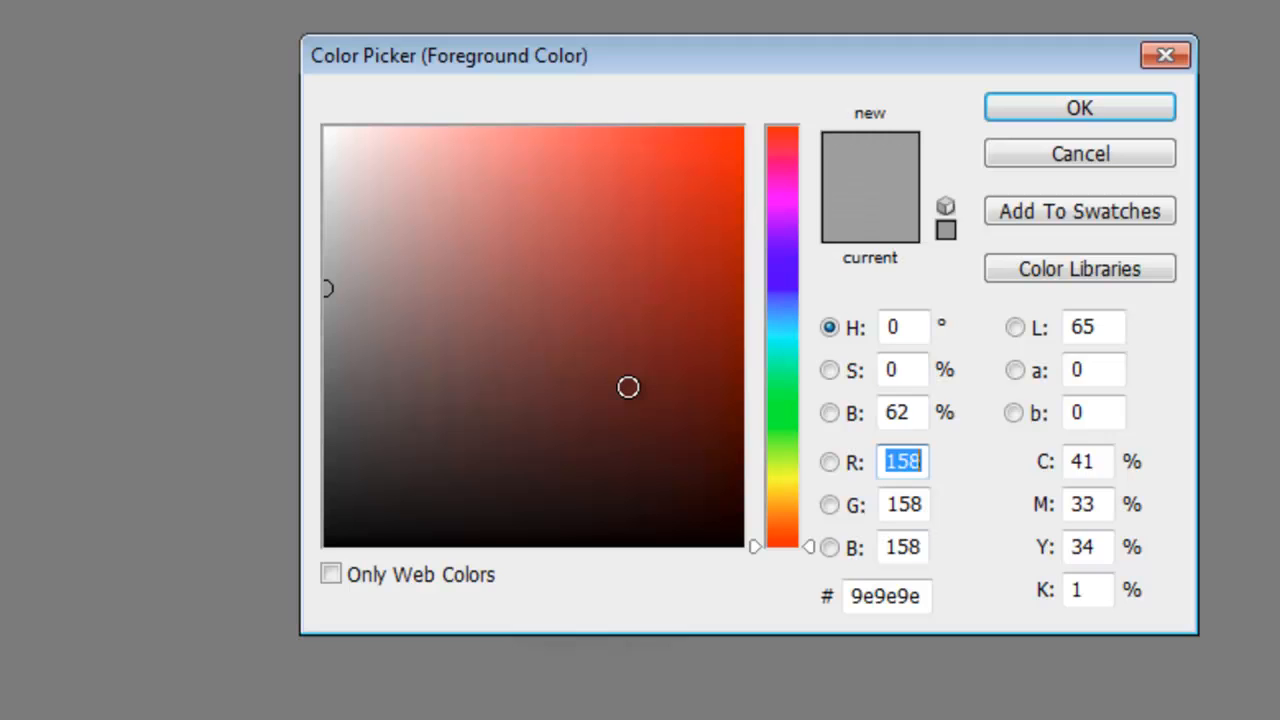
{"action": "left_click_drag", "start_coordinate": [628, 387], "coordinate": [326, 451]}
{"action": "left_click", "coordinate": [1096, 115]}
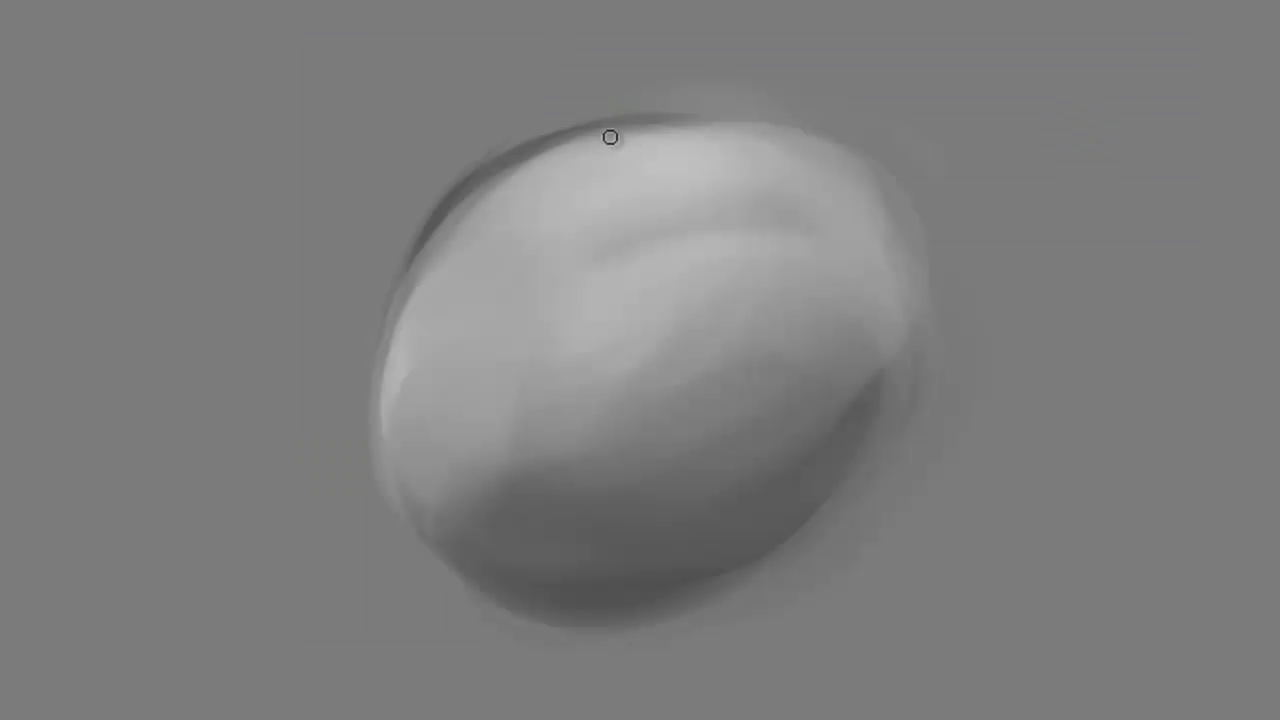
{"action": "mouse_move", "coordinate": [613, 121]}
{"action": "left_mouse_down"}
{"action": "mouse_move", "coordinate": [566, 220]}
{"action": "mouse_move", "coordinate": [561, 341]}
{"action": "mouse_move", "coordinate": [598, 476]}
{"action": "mouse_move", "coordinate": [700, 535]}
{"action": "left_mouse_up"}
{"action": "mouse_move", "coordinate": [697, 128]}
{"action": "left_mouse_down"}
{"action": "mouse_move", "coordinate": [670, 247]}
{"action": "mouse_move", "coordinate": [748, 487]}
{"action": "left_mouse_up"}
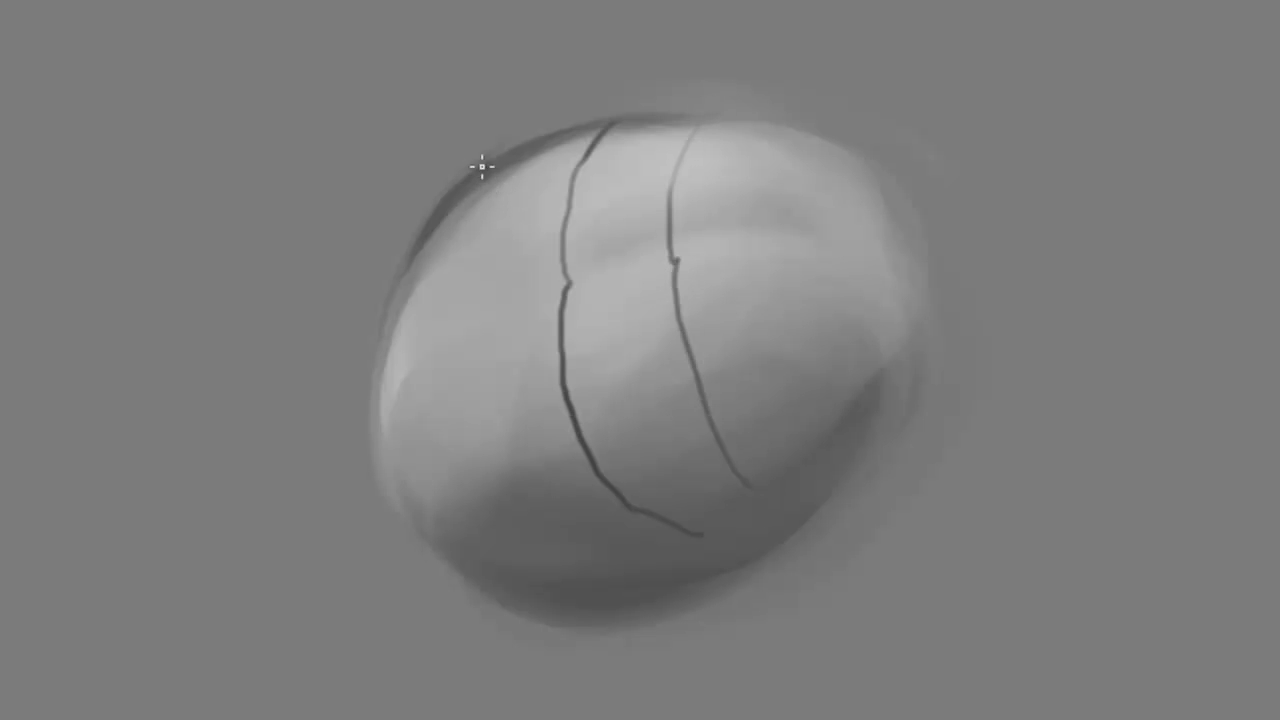
{"action": "mouse_move", "coordinate": [456, 214]}
{"action": "left_mouse_down"}
{"action": "mouse_move", "coordinate": [480, 366]}
{"action": "mouse_move", "coordinate": [700, 572]}
{"action": "left_mouse_up"}
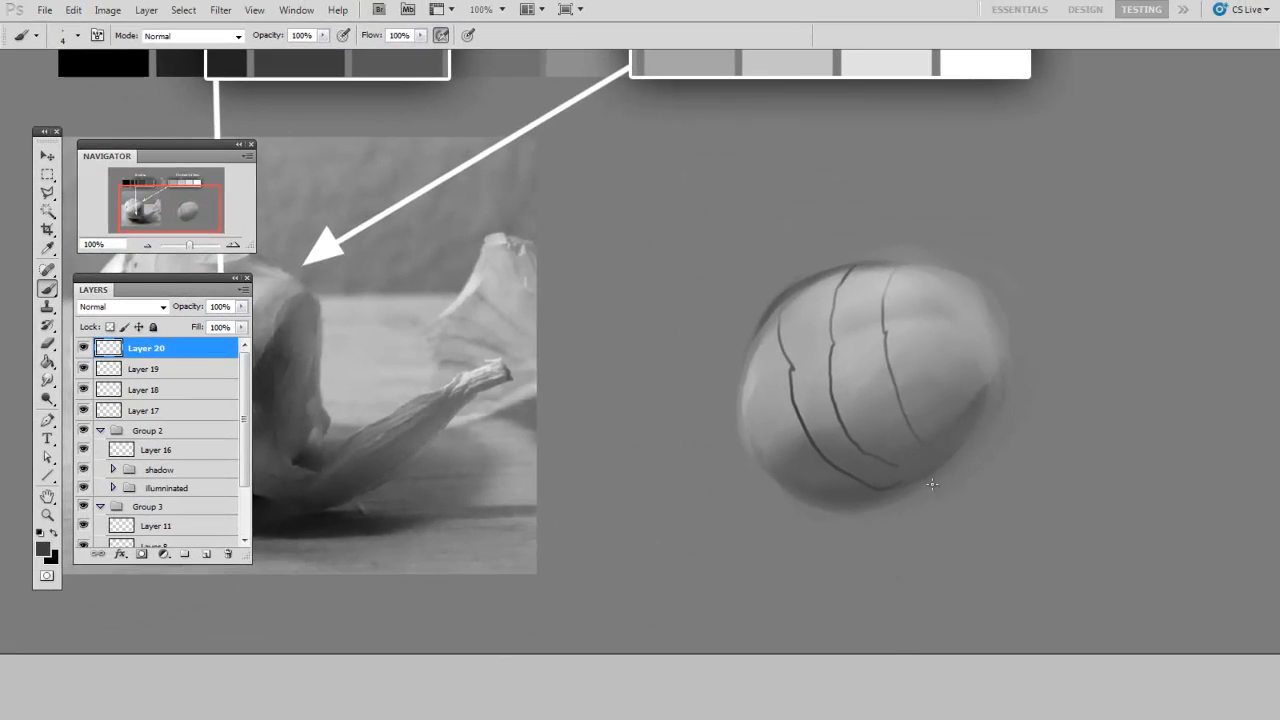
- Examine the gray value of the dark crack lines in the color picker
{"action": "key", "text": "ctrl+minus"}
{"action": "left_click_drag", "start_coordinate": [982, 535], "coordinate": [1008, 449]}
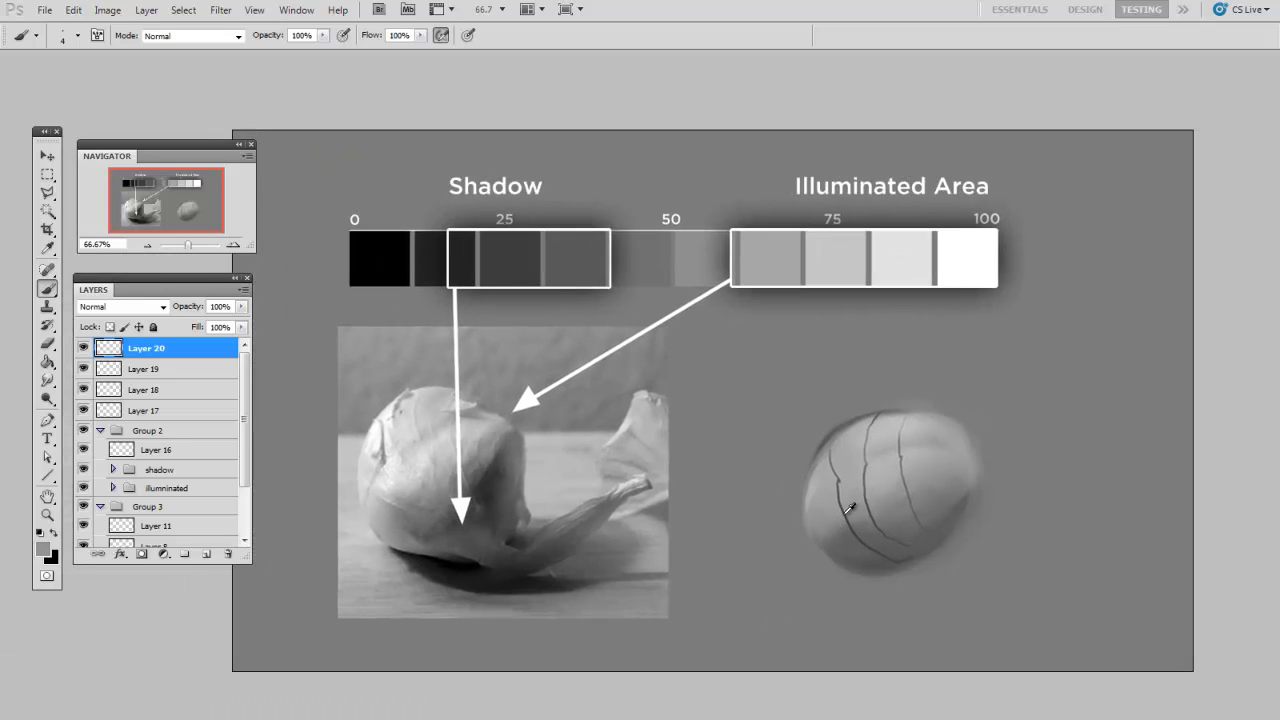
{"action": "left_click", "coordinate": [40, 549]}
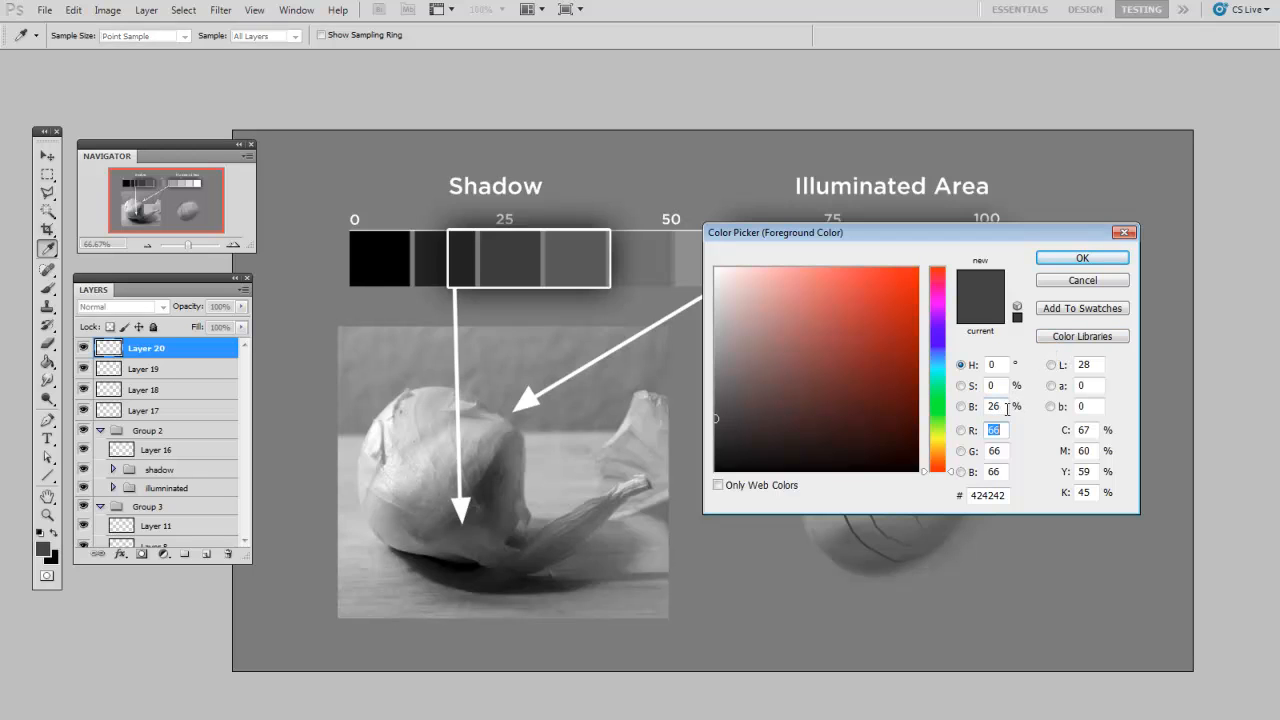
{"action": "left_click", "coordinate": [1082, 258]}
{"action": "key", "text": "b"}
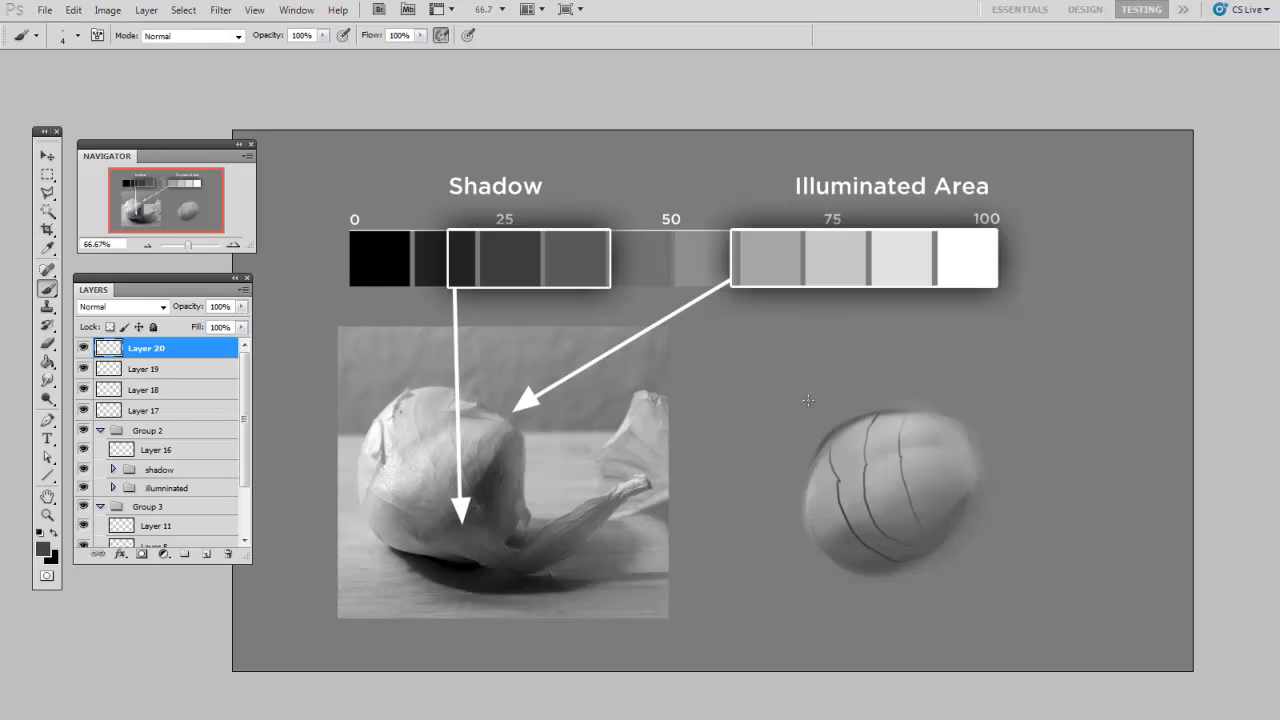
- Add a new layer and circle the dark swatch beneath the 25 mark on the value scale in white
{"action": "key", "text": "ctrl+alt+shift+n"}
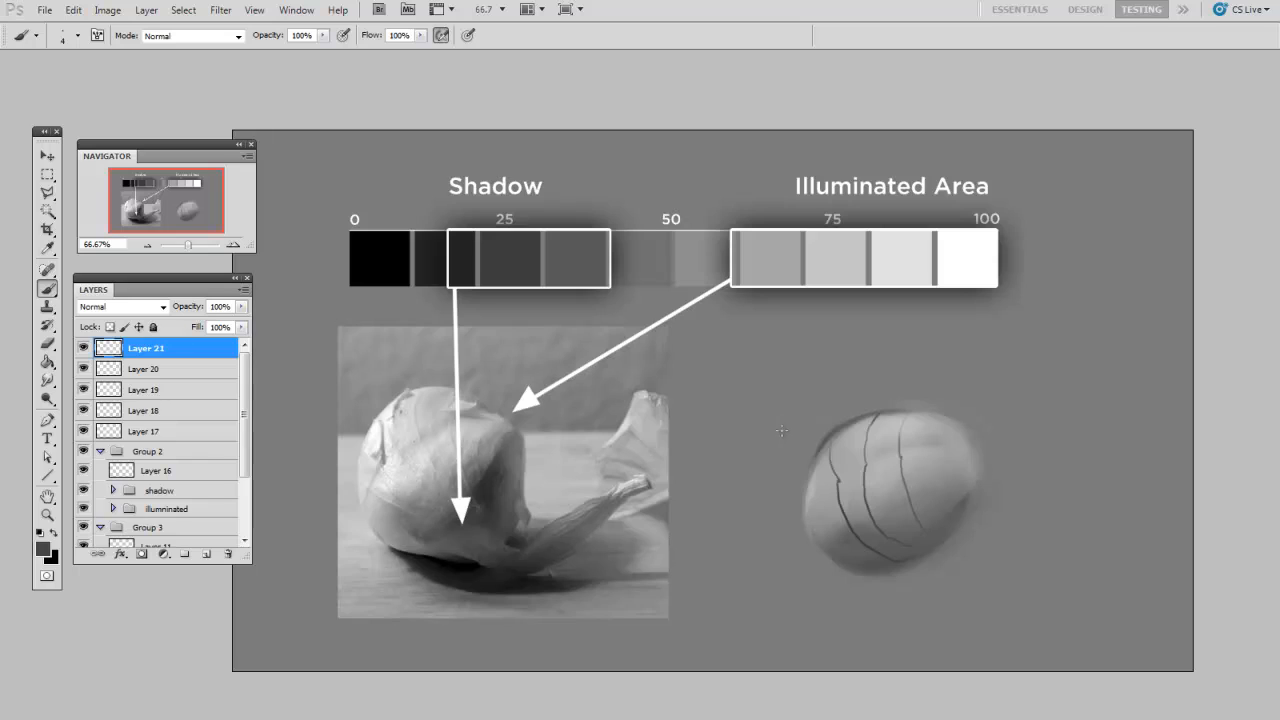
{"action": "left_click", "coordinate": [530, 395], "text": "alt"}
{"action": "left_click_drag", "start_coordinate": [504, 250], "coordinate": [507, 243]}
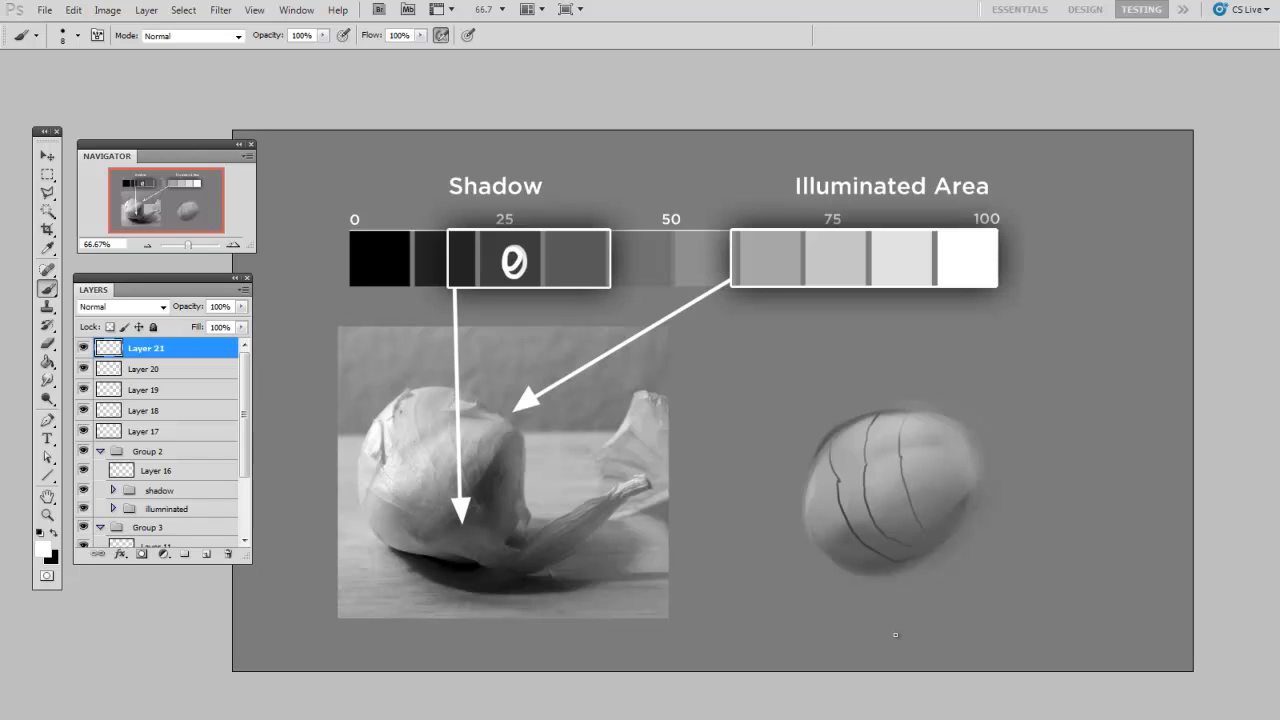
- Draw short black tick marks beneath both ends of the illuminated area's range on the value scale
{"action": "scroll", "coordinate": [893, 600], "scroll_direction": "down", "scroll_amount": 1}
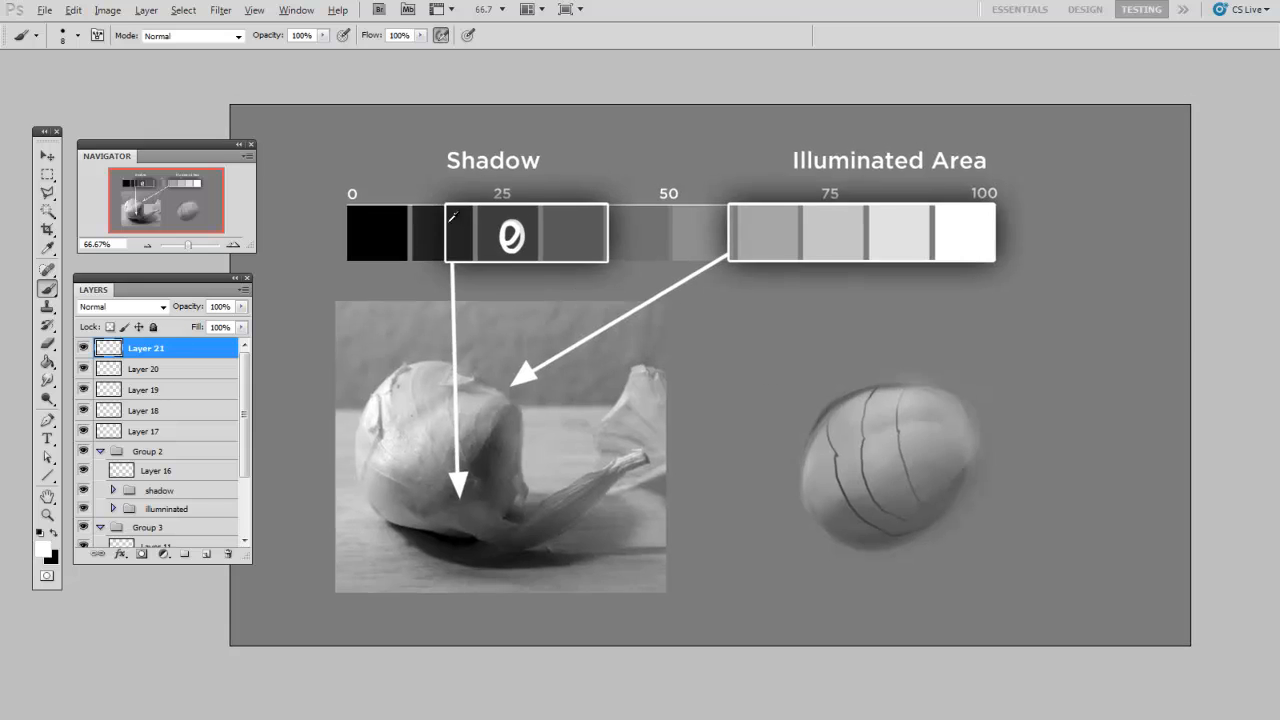
{"action": "left_click", "coordinate": [407, 226], "text": "alt"}
{"action": "mouse_move", "coordinate": [736, 281]}
{"action": "left_mouse_down"}
{"action": "mouse_move", "coordinate": [736, 295]}
{"action": "mouse_move", "coordinate": [736, 270]}
{"action": "left_mouse_up"}
{"action": "left_click_drag", "start_coordinate": [993, 284], "coordinate": [994, 276]}
- Erase the dark crack lines from the painted egg shape on Layer 20
{"action": "left_click_drag", "start_coordinate": [922, 472], "coordinate": [928, 462]}
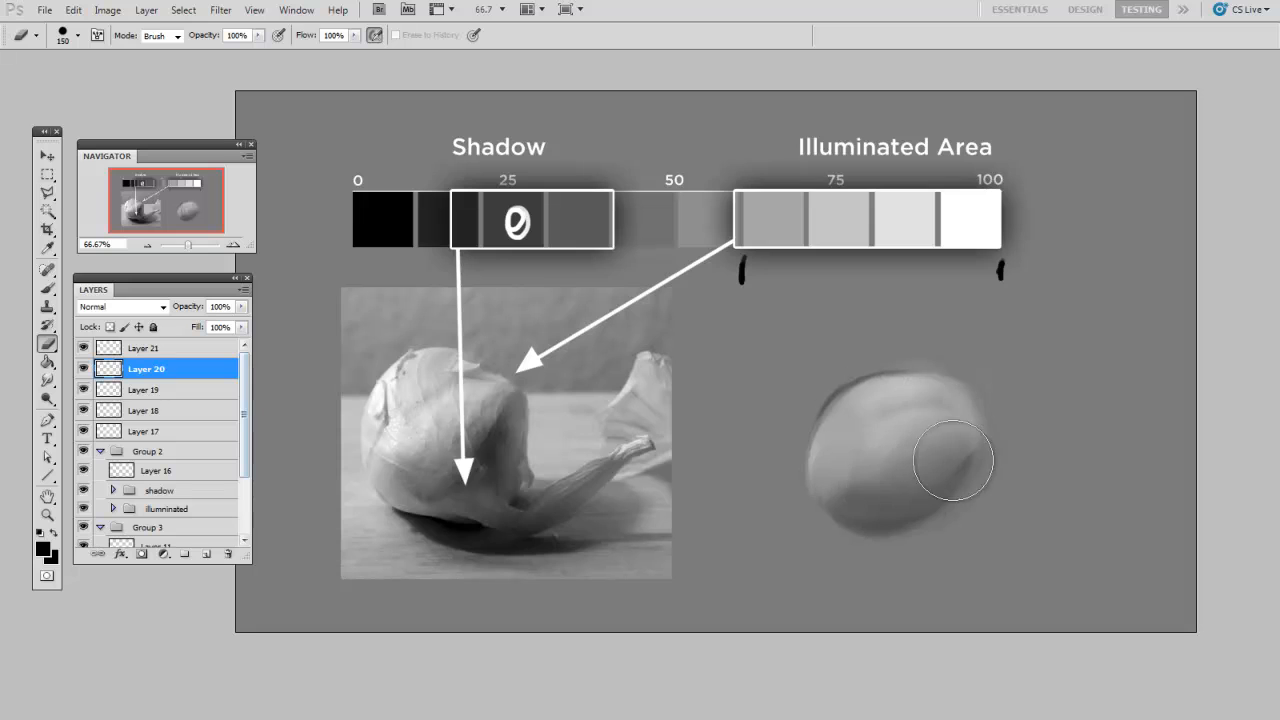
{"action": "key", "text": "ctrl+plus"}
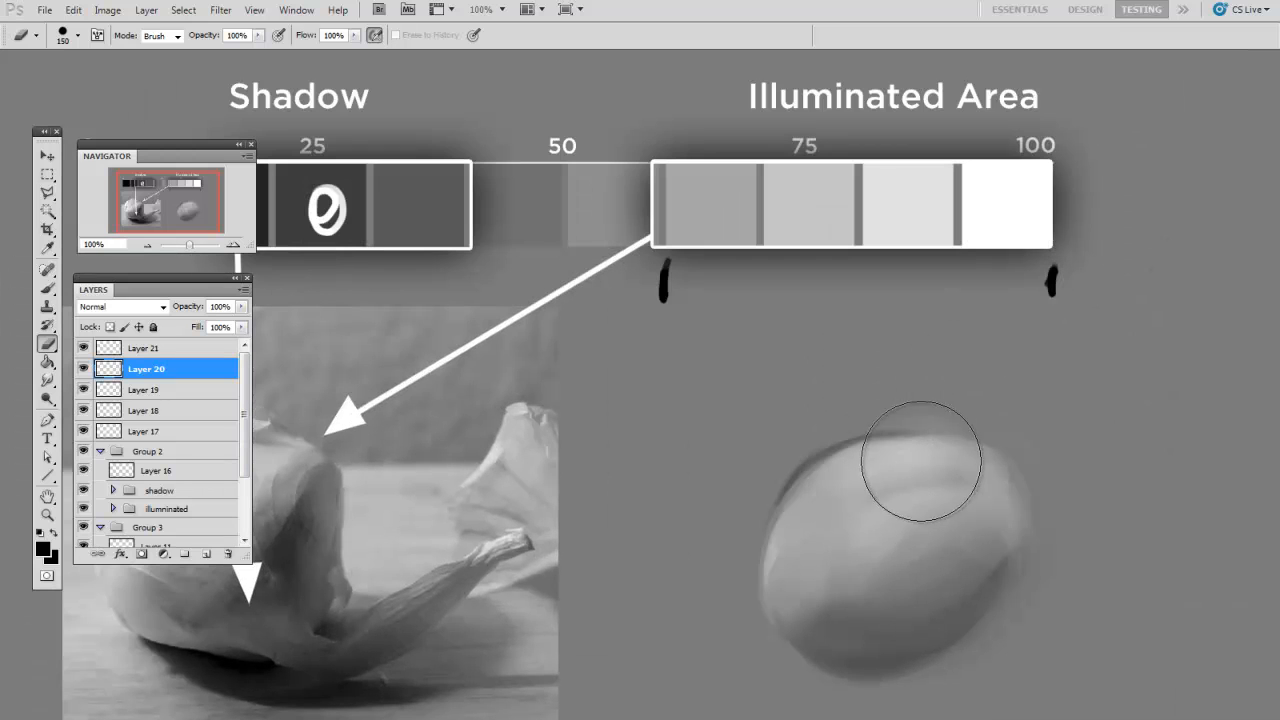
{"action": "left_click_drag", "start_coordinate": [921, 461], "coordinate": [880, 540]}
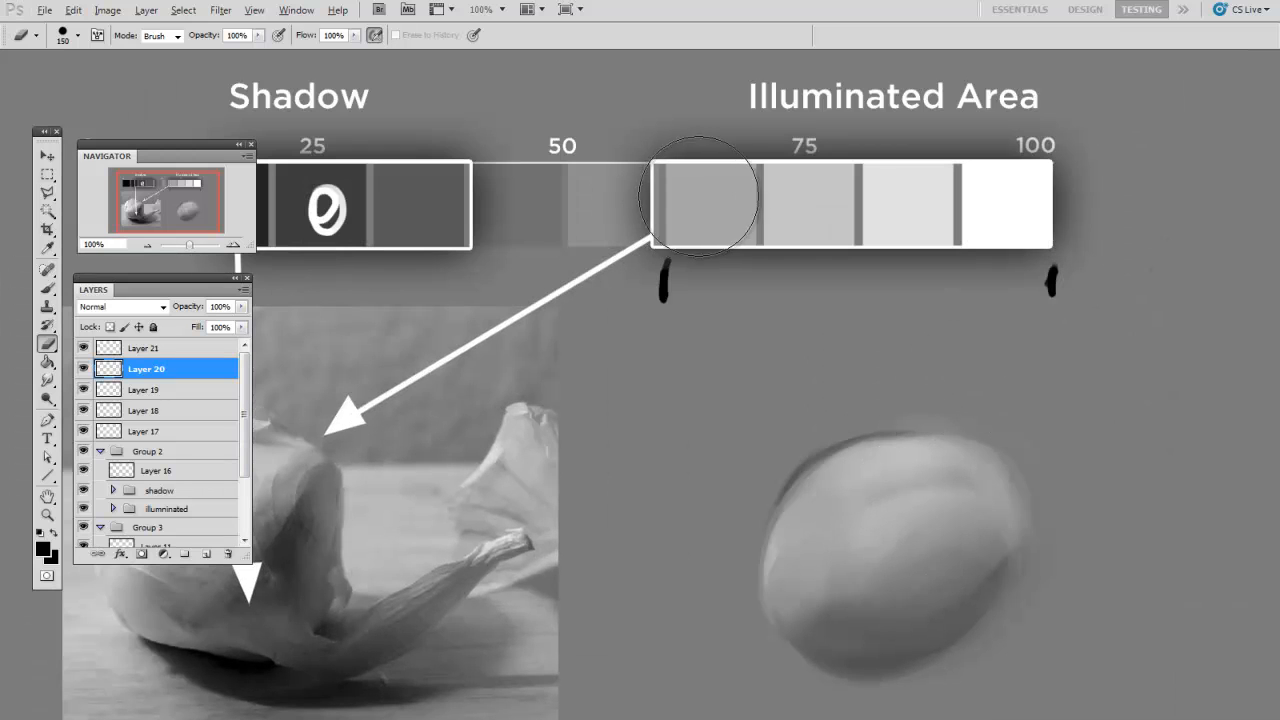
- Sample the gray at the dark end of the illuminated range and make the foreground color slightly darker
{"action": "key", "text": "b"}
{"action": "left_click", "coordinate": [676, 202], "text": "alt"}
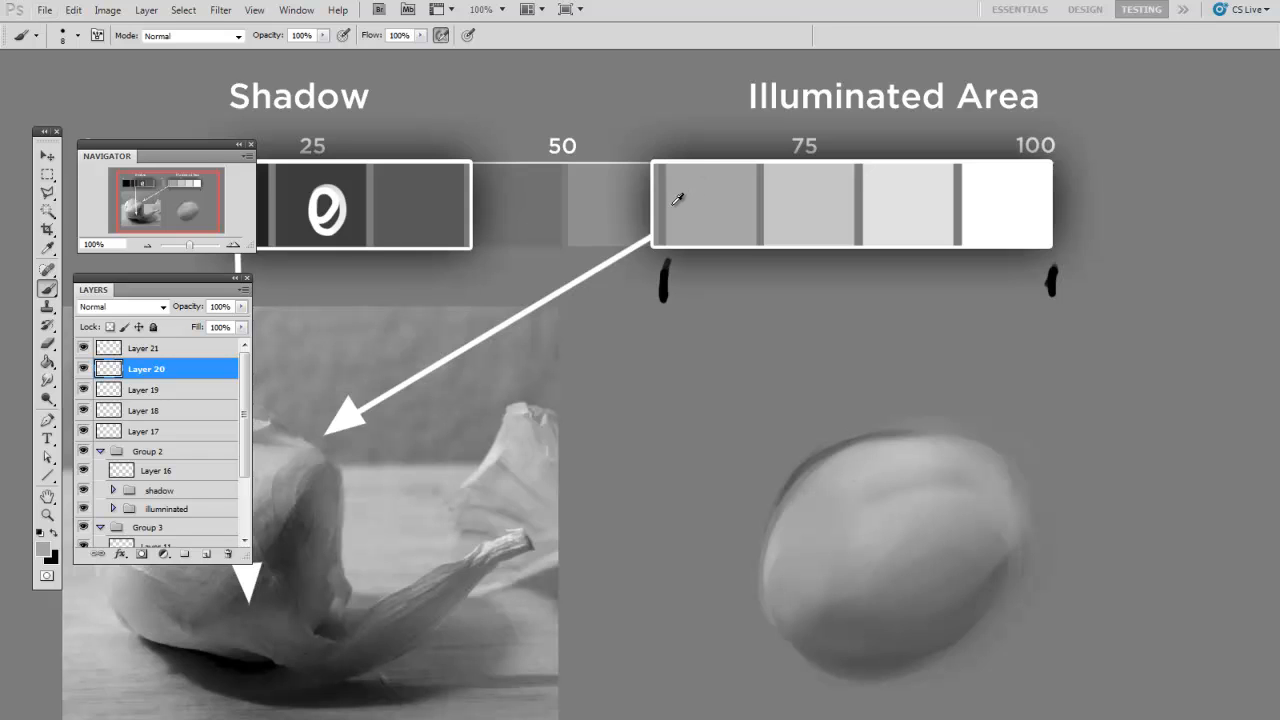
{"action": "key", "text": "e"}
{"action": "key", "text": "n"}
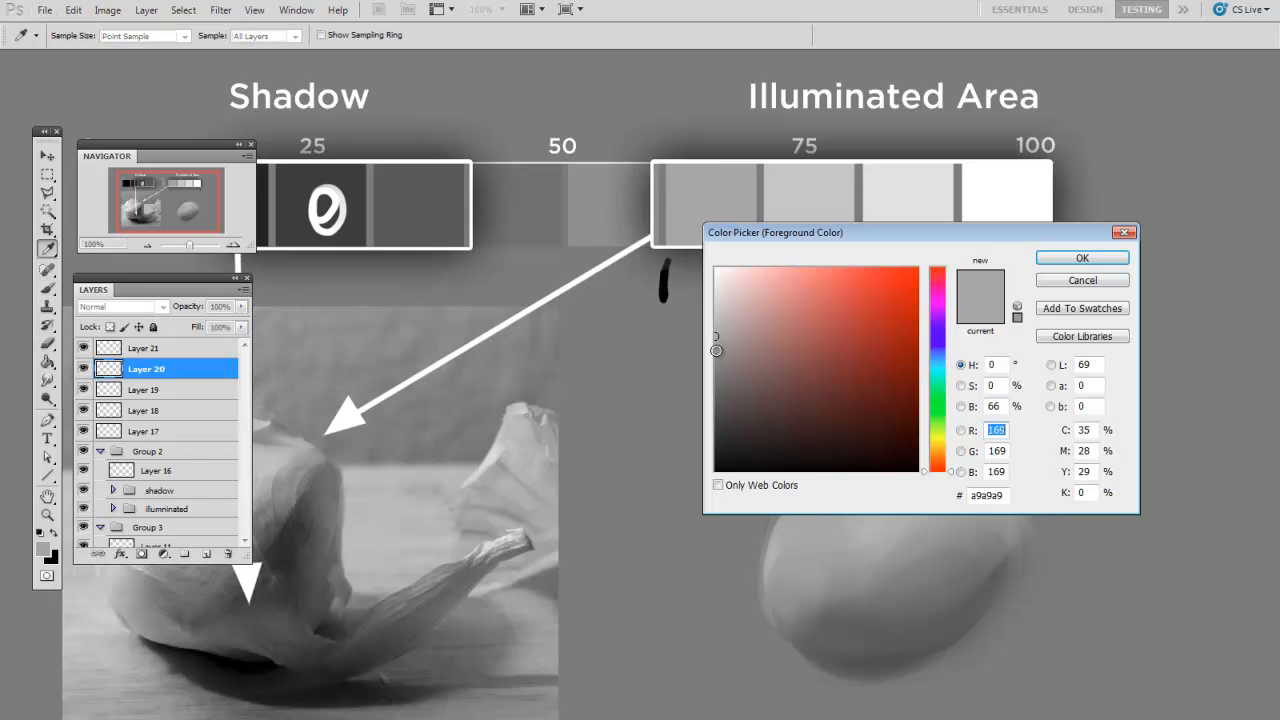
{"action": "left_click_drag", "start_coordinate": [716, 350], "coordinate": [708, 350]}
{"action": "left_click", "coordinate": [1080, 258]}
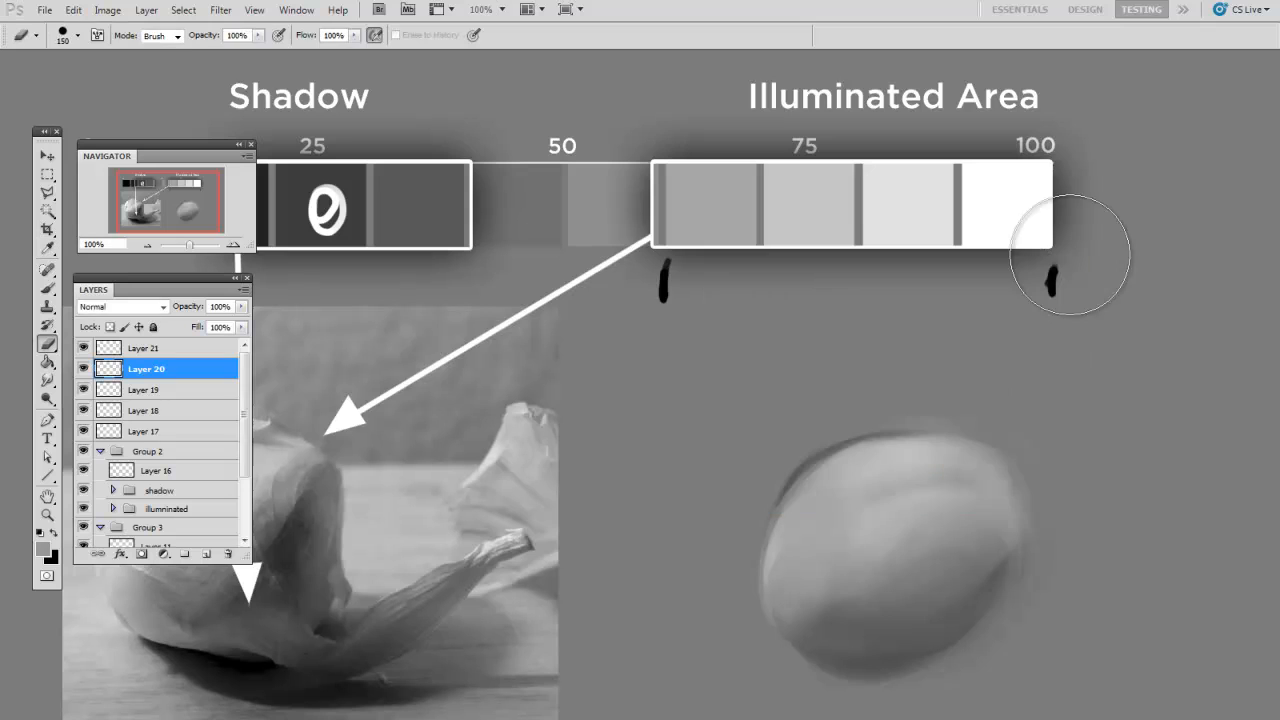
- Choose a brush preset and reduce the brush size to 6 px for detail work on the egg shape
{"action": "left_click_drag", "start_coordinate": [890, 517], "coordinate": [820, 409]}
{"action": "key", "text": "b"}
{"action": "right_click", "coordinate": [748, 408]}
{"action": "double_click", "coordinate": [1072, 498]}
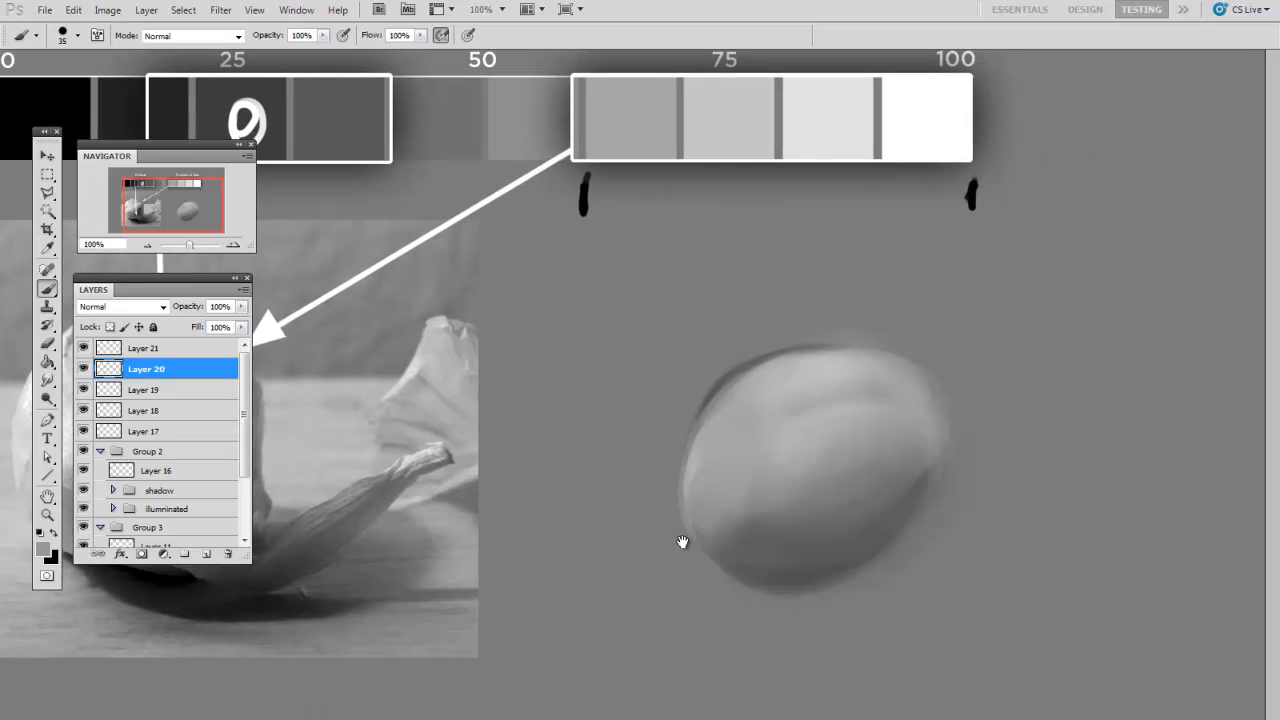
{"action": "key", "text": "bracketleft"}
{"action": "key", "text": "bracketleft"}
{"action": "key", "text": "bracketleft"}
{"action": "key", "text": "bracketleft"}
{"action": "key", "text": "bracketleft"}
{"action": "key", "text": "bracketleft"}
{"action": "key", "text": "bracketleft"}
- Draw four thin mid-gray crack lines down the lit side of the egg shape on Layer 20
{"action": "key", "text": "ctrl+plus"}
{"action": "mouse_move", "coordinate": [1005, 326]}
{"action": "left_mouse_down"}
{"action": "mouse_move", "coordinate": [884, 257]}
{"action": "mouse_move", "coordinate": [826, 375]}
{"action": "mouse_move", "coordinate": [816, 495]}
{"action": "left_mouse_up"}
{"action": "mouse_move", "coordinate": [767, 279]}
{"action": "left_mouse_down"}
{"action": "mouse_move", "coordinate": [740, 366]}
{"action": "mouse_move", "coordinate": [744, 478]}
{"action": "left_mouse_up"}
{"action": "left_click_drag", "start_coordinate": [935, 250], "coordinate": [907, 426]}
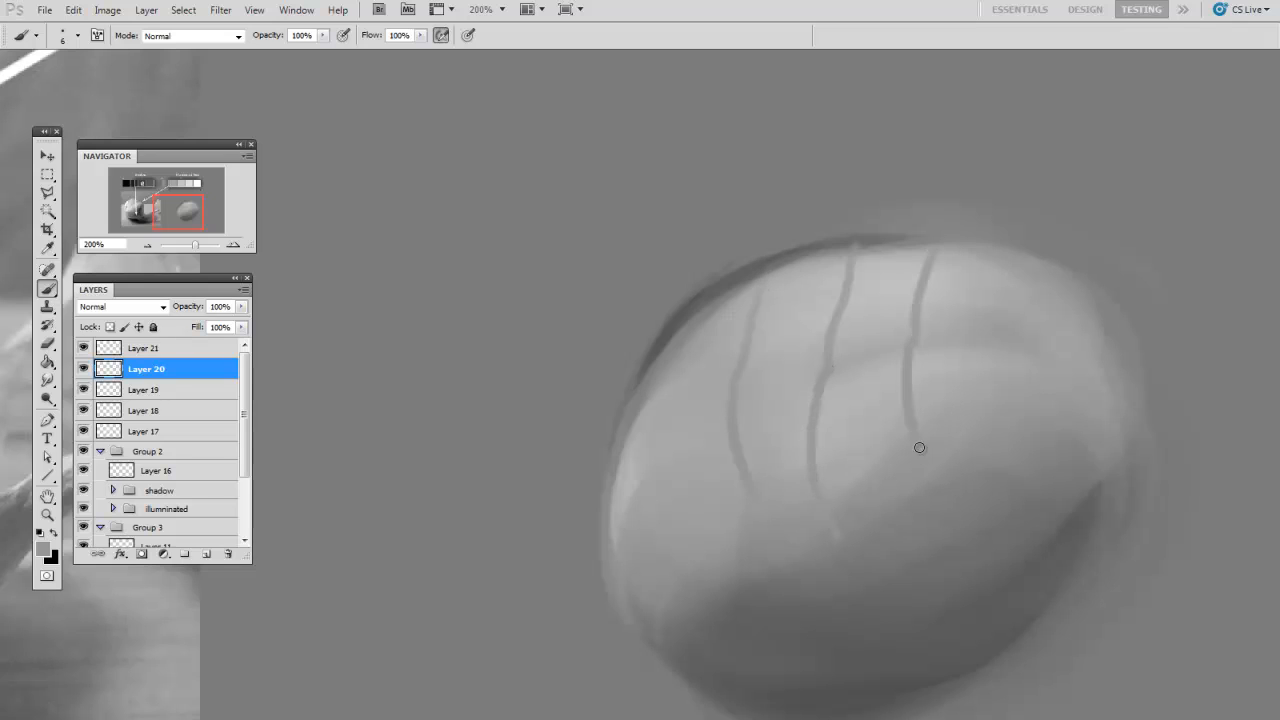
{"action": "left_click_drag", "start_coordinate": [700, 310], "coordinate": [648, 518]}
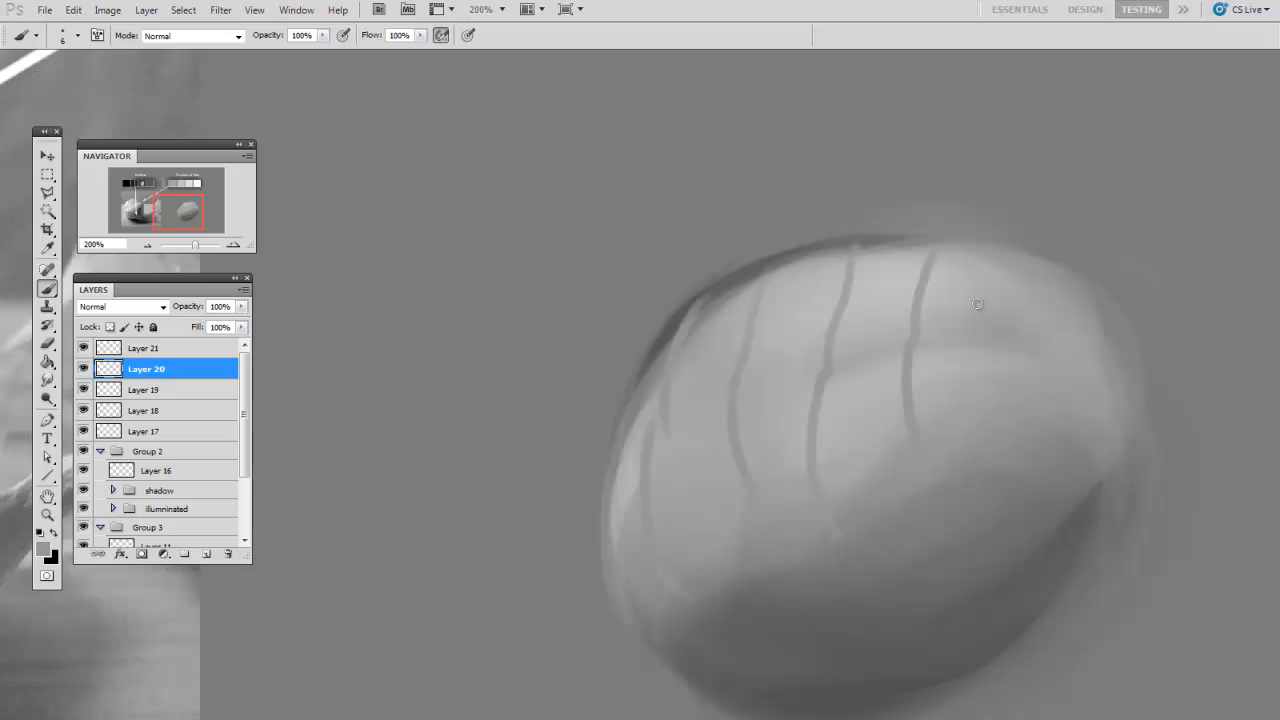
- Add a fifth thin mid-gray crack line down the lit side of the egg shape, beside the existing four
{"action": "left_click_drag", "start_coordinate": [990, 255], "coordinate": [982, 385]}
{"action": "key", "text": "ctrl+minus"}
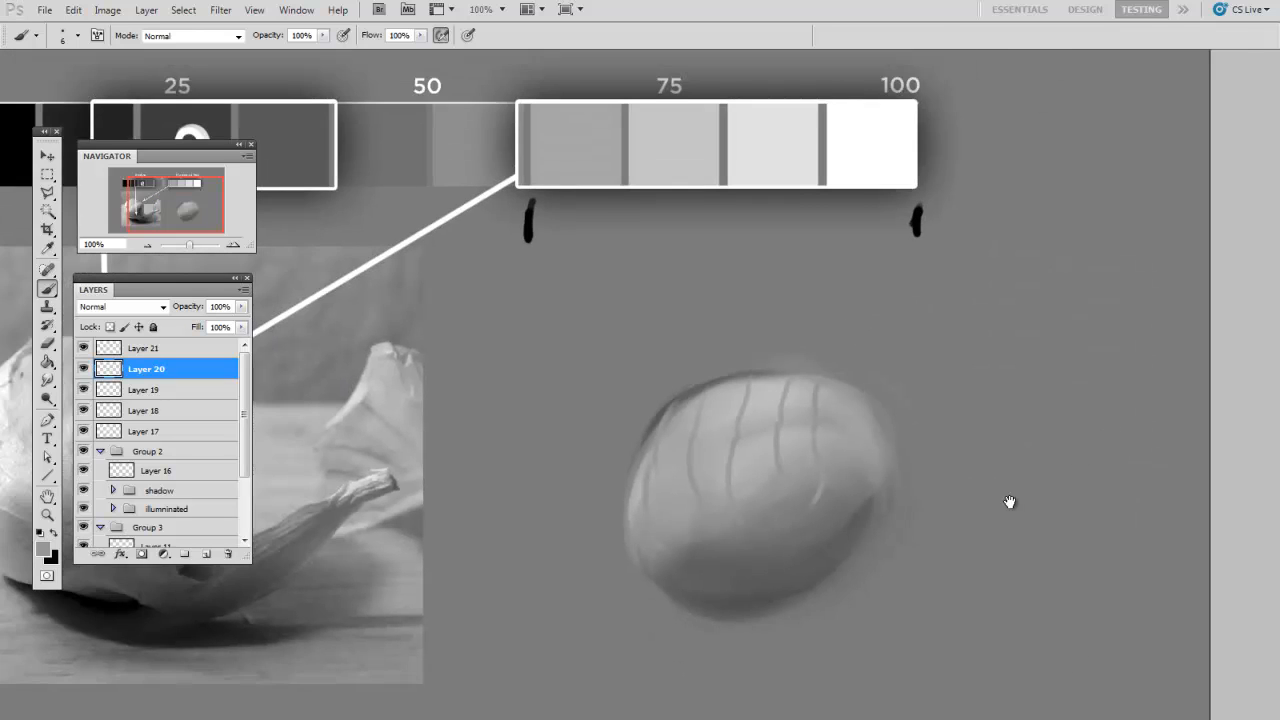
{"action": "left_click_drag", "start_coordinate": [1010, 502], "coordinate": [1083, 484]}
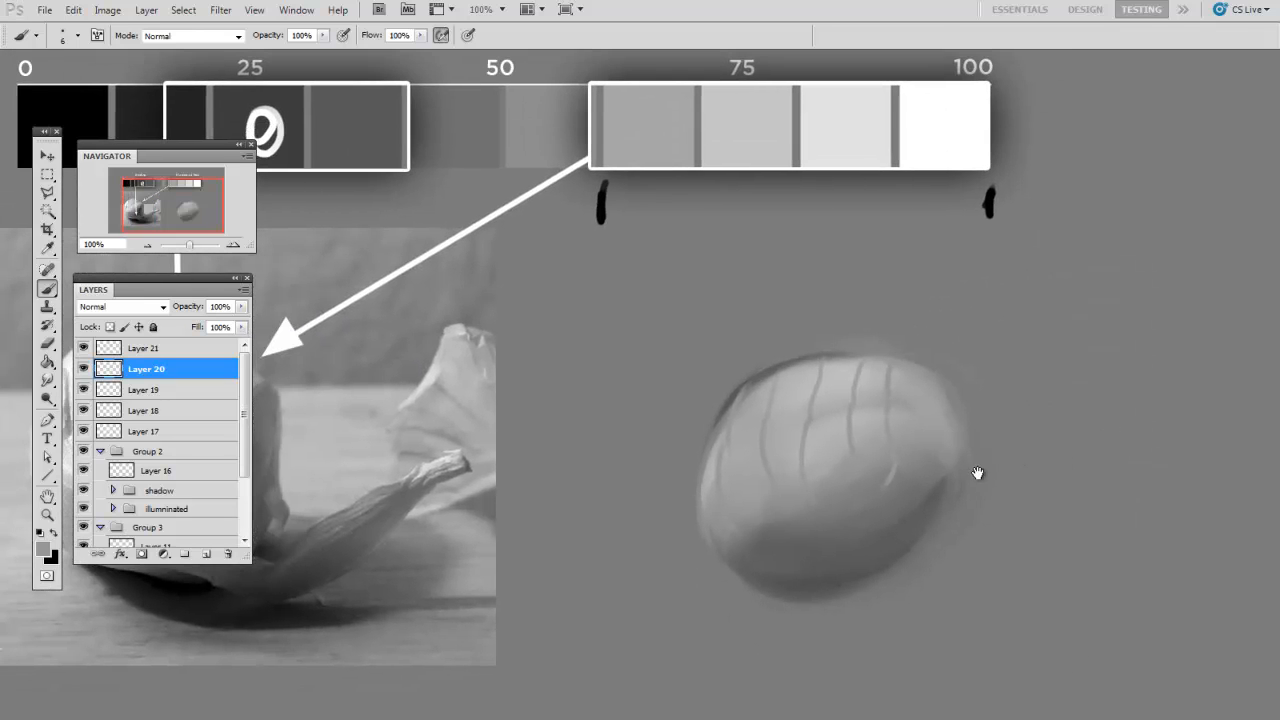
{"action": "key", "text": "ctrl+minus"}
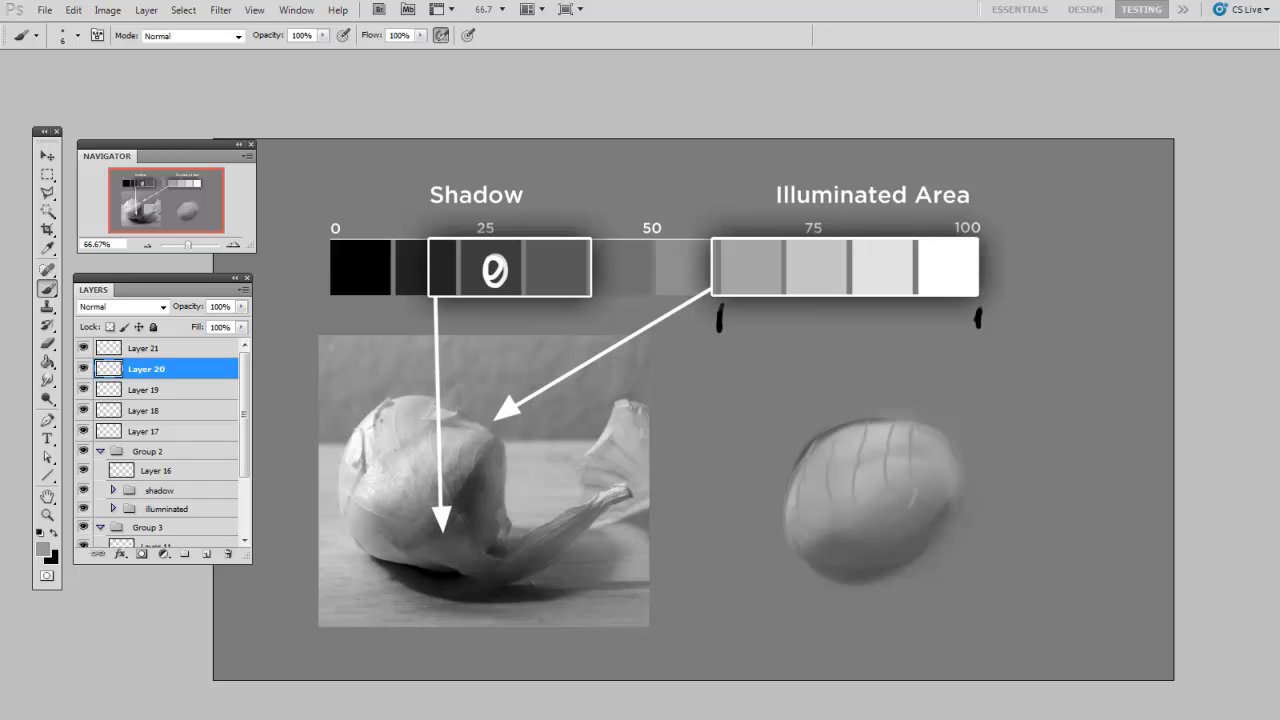
- Sample a dark value from the shadow beneath the onion, and a light gray from the onion's illuminated side
{"action": "left_click_drag", "start_coordinate": [922, 575], "coordinate": [989, 539]}
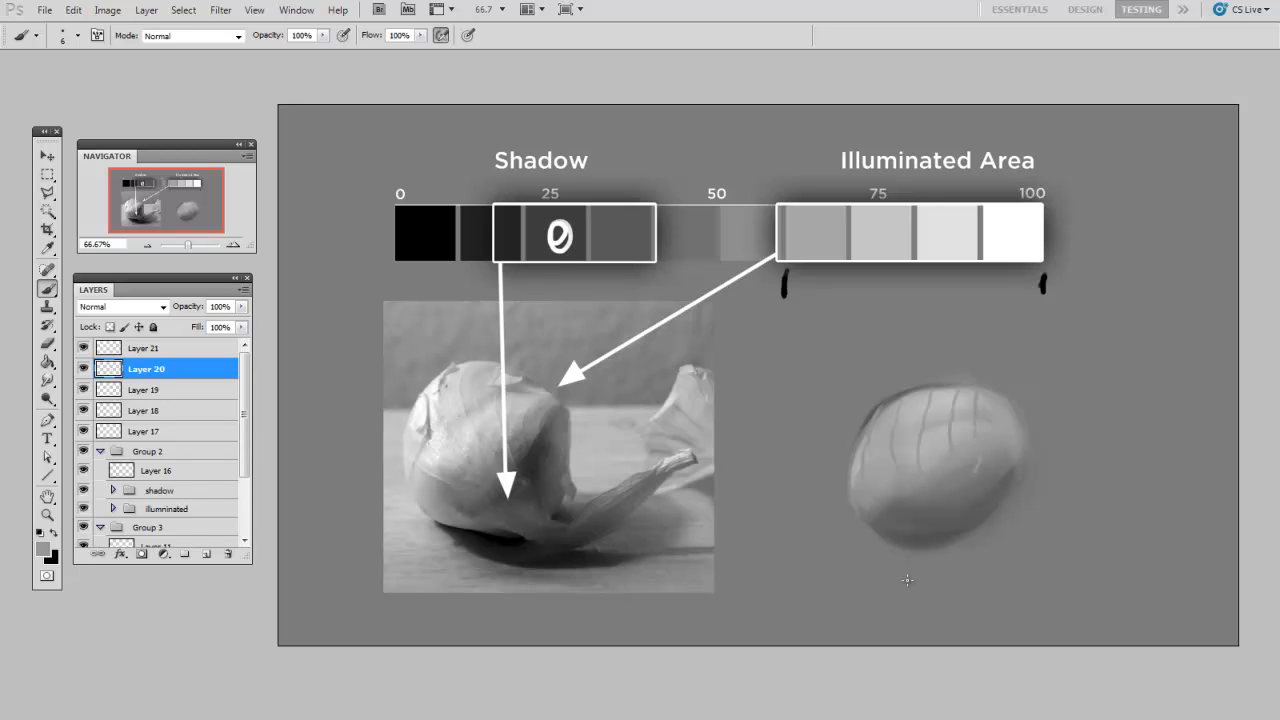
{"action": "left_click_drag", "start_coordinate": [910, 575], "coordinate": [920, 571]}
{"action": "left_click", "coordinate": [505, 524], "text": "alt"}
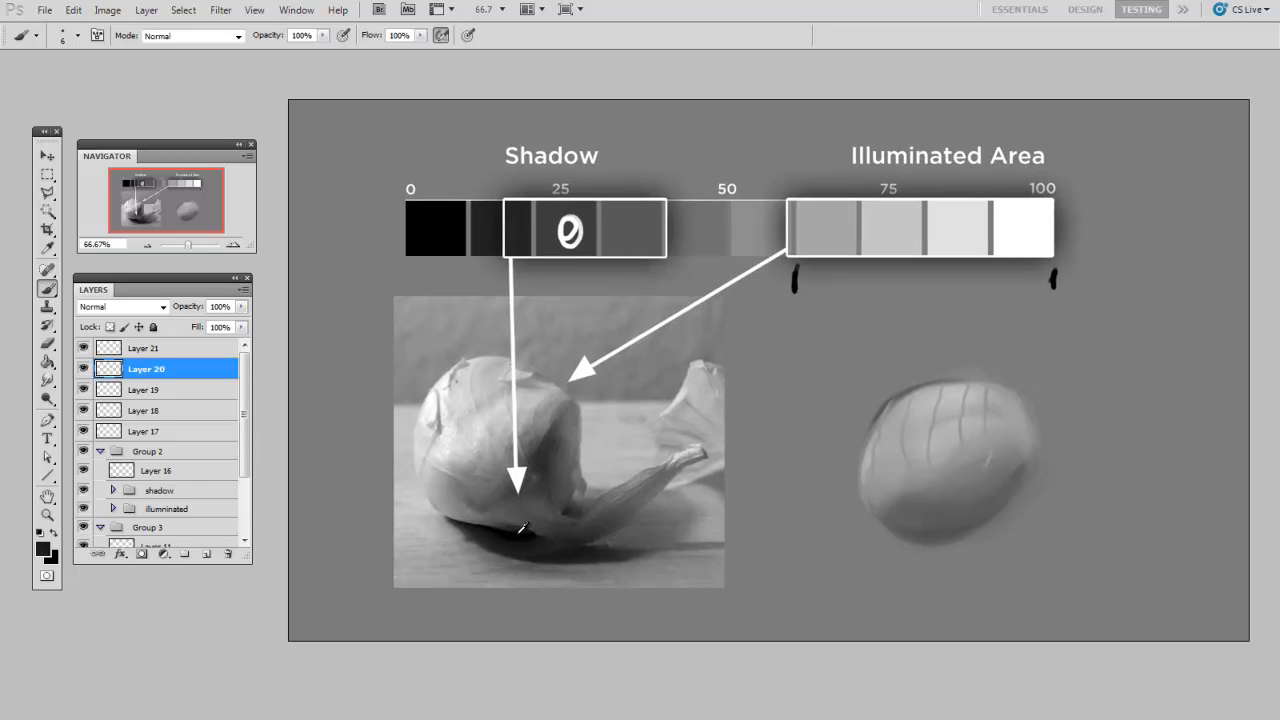
{"action": "left_click", "coordinate": [461, 423], "text": "alt"}
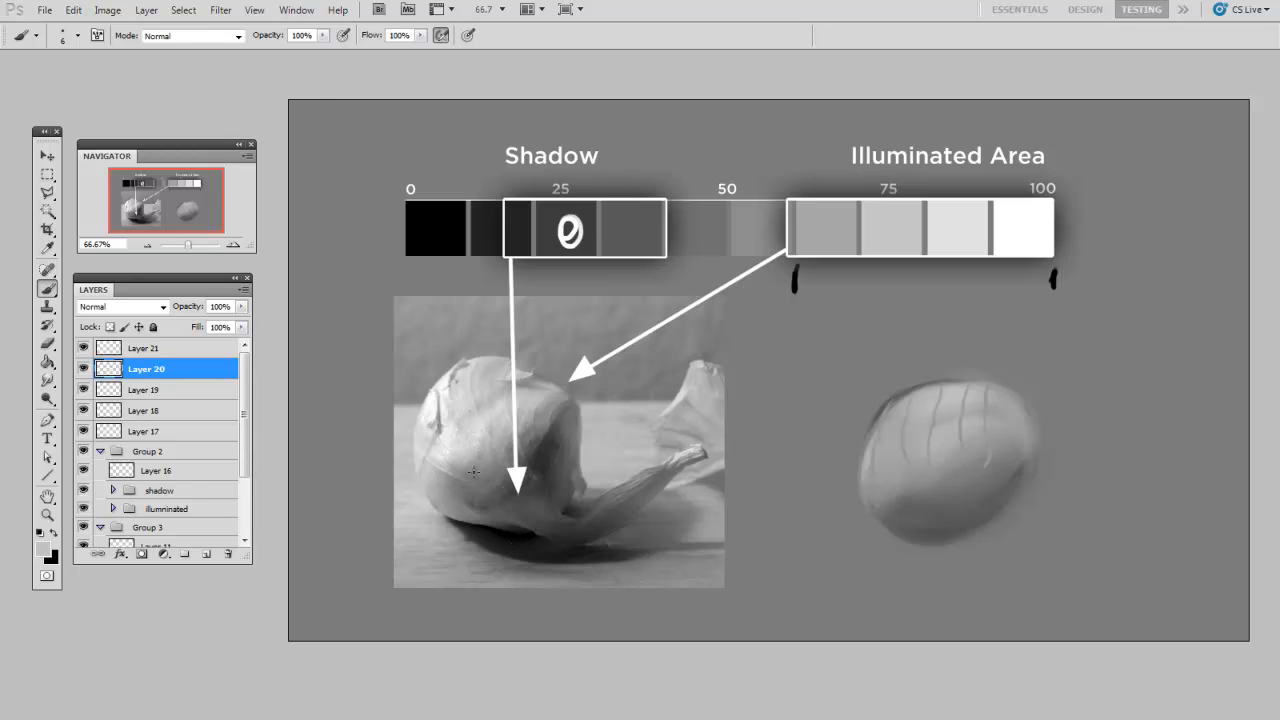